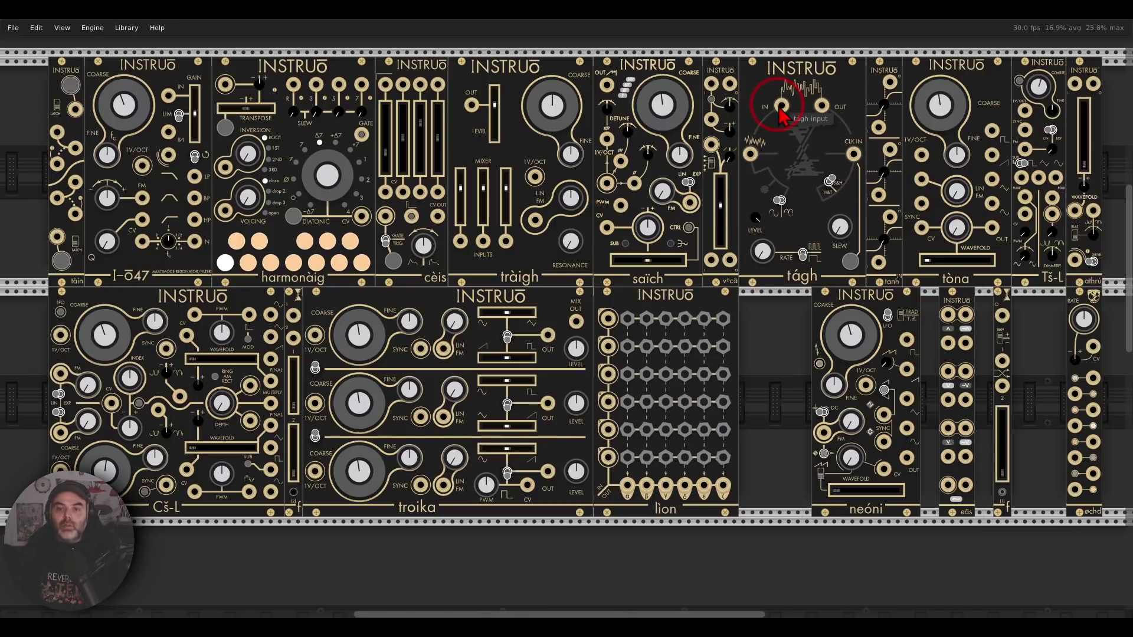
Patch the first harmonàig output into the saïch's 1V/OCT input.
left_click_drag(607, 183, 294, 84)
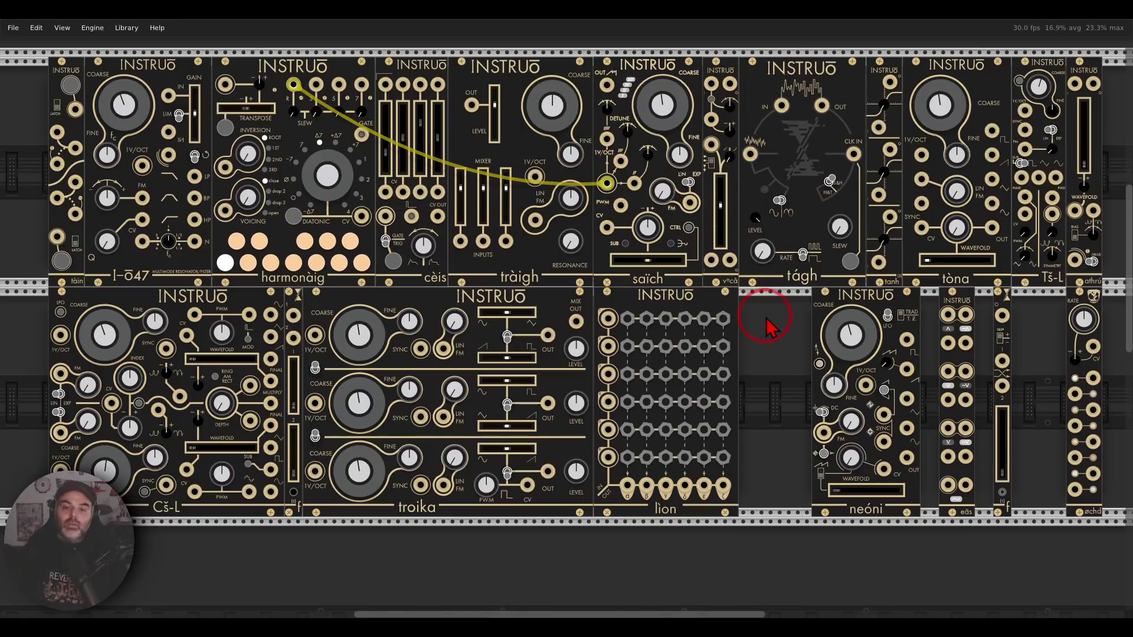
Raise the audio module's level and set the I-ō47 filter's coarse cutoff to about 0.4272.
scroll(767, 324, "down", 10)
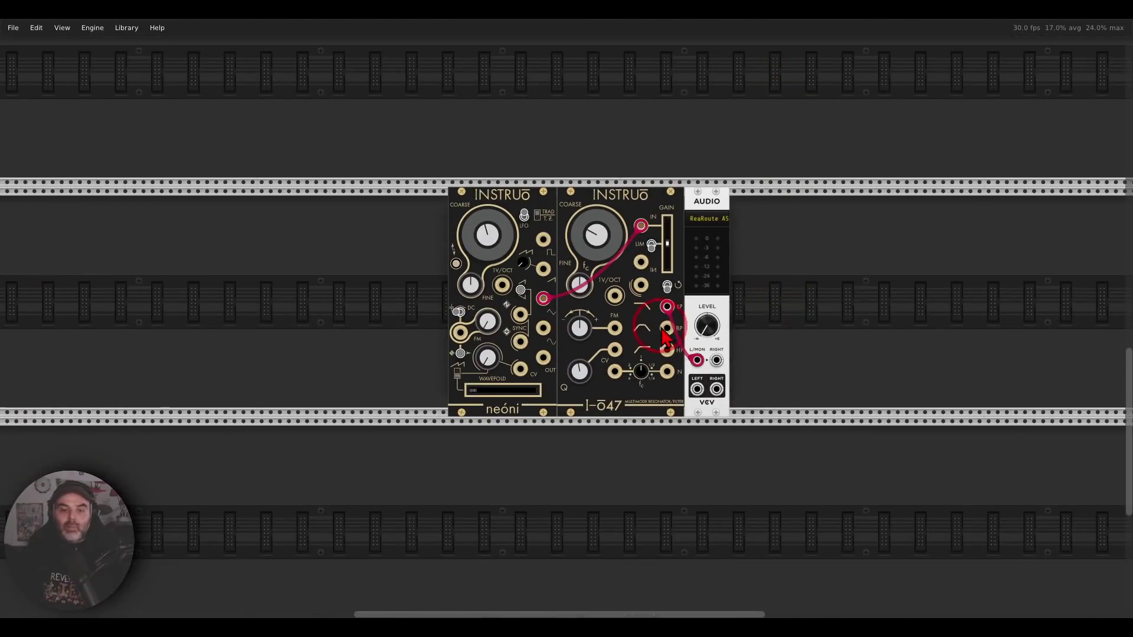
scroll(581, 310, "up", 5)
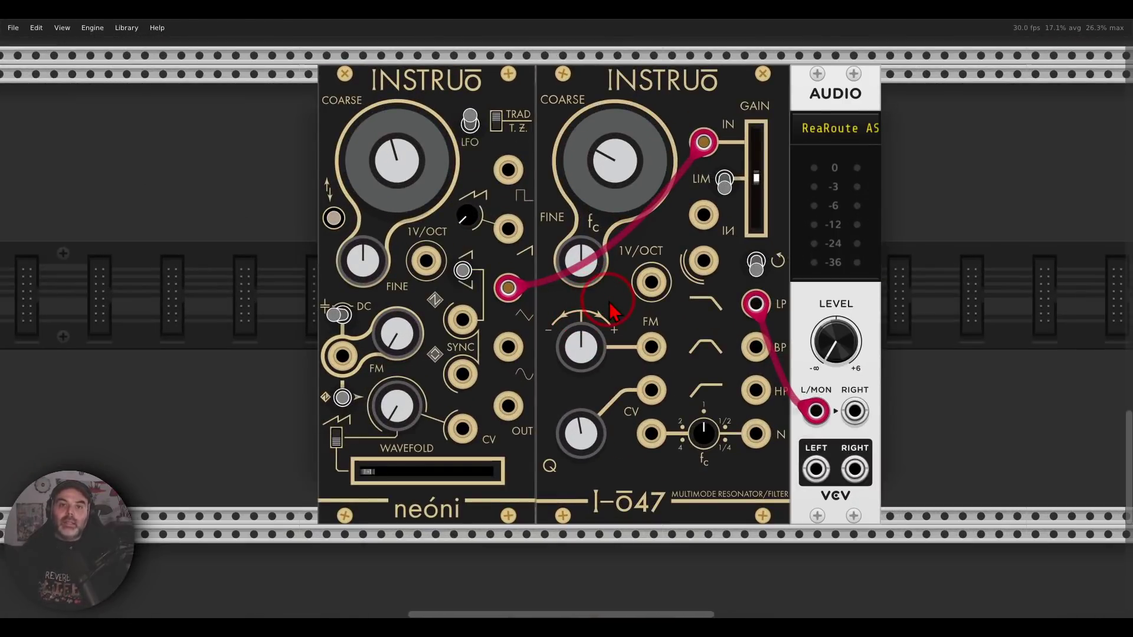
right_click(568, 92)
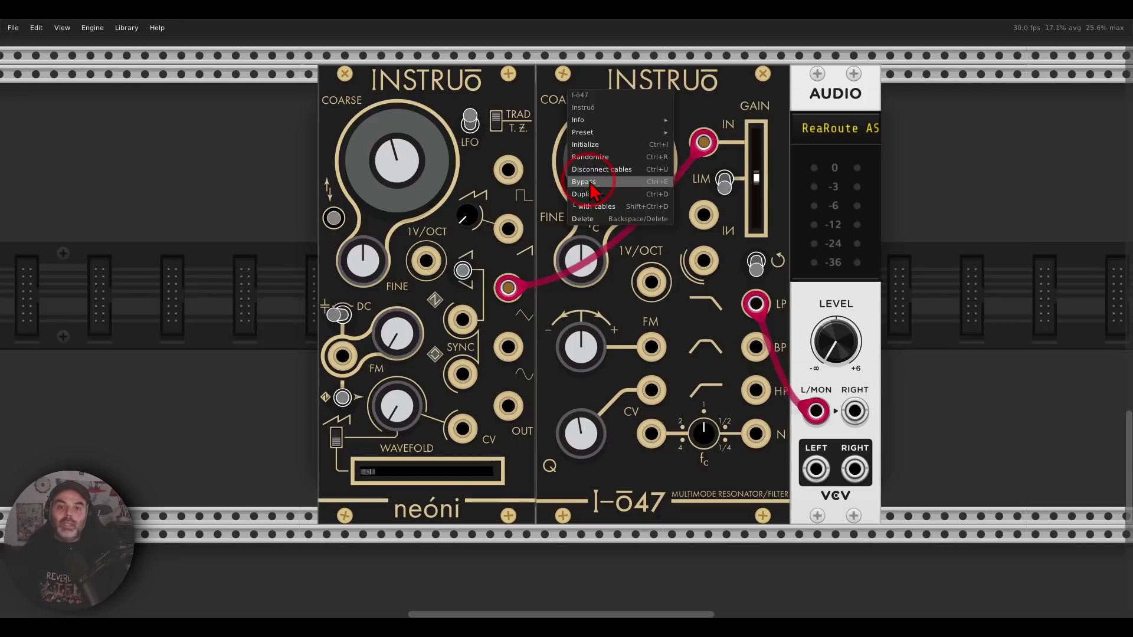
left_click(723, 90)
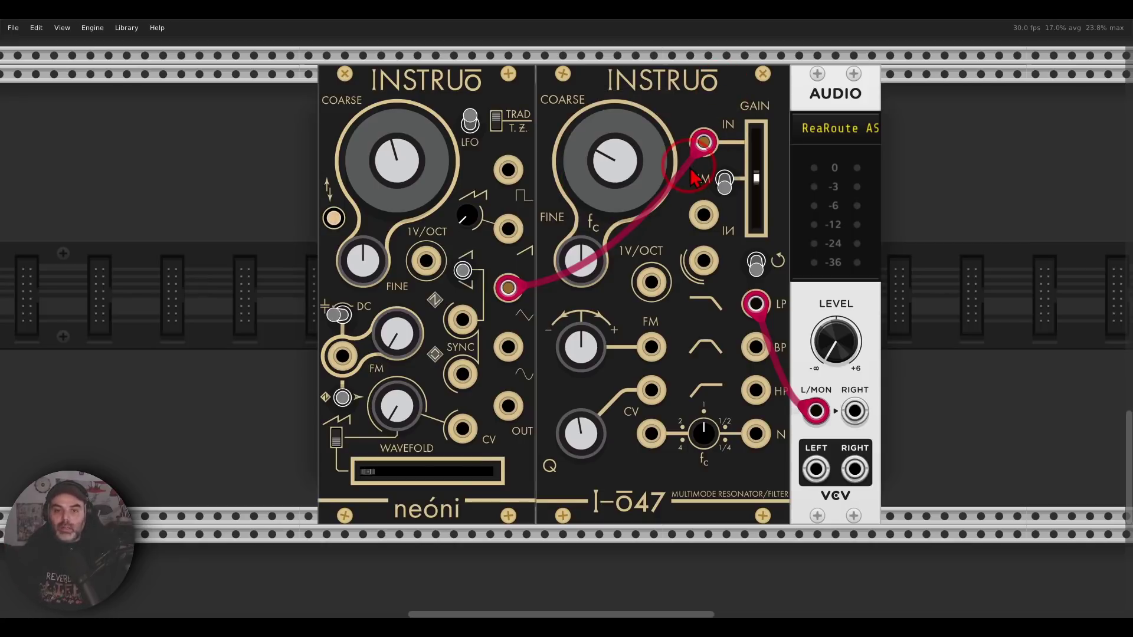
left_click_drag(835, 339, 564, 314)
left_click_drag(605, 165, 565, 319)
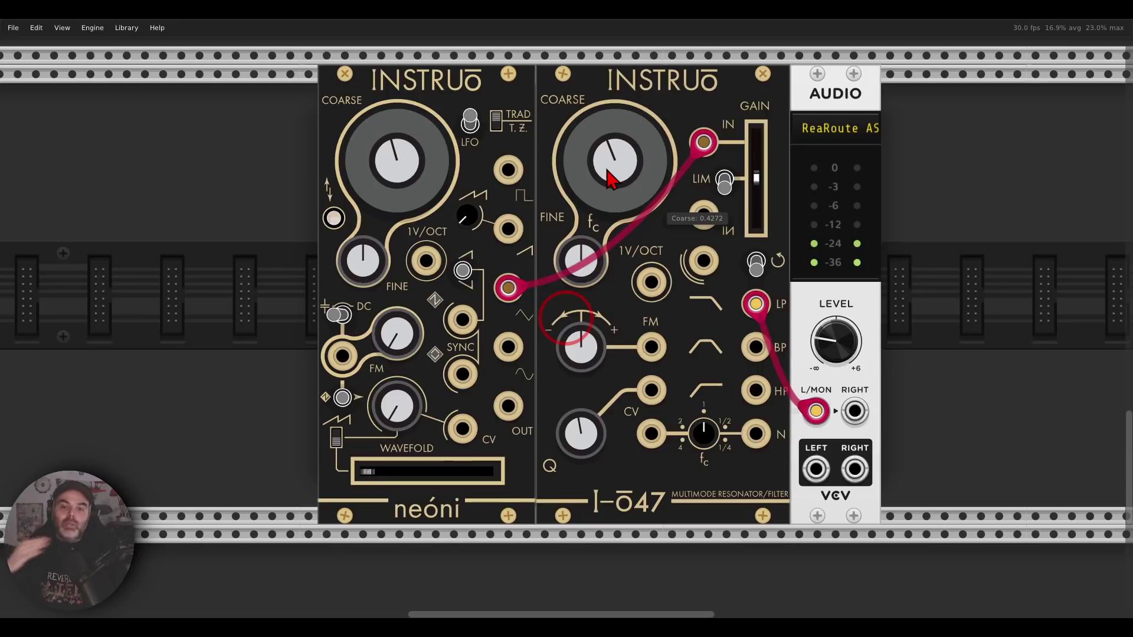
Toggle bypass on the I-ō47 filter several times to compare the sound, leaving the module active.
right_click(570, 98)
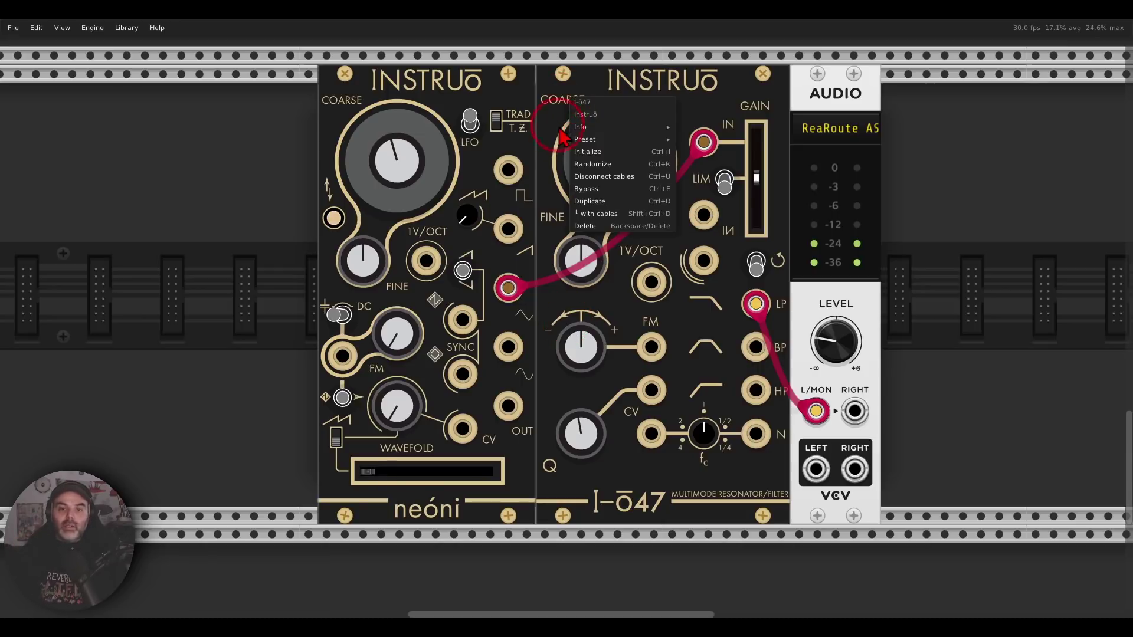
left_click(586, 189)
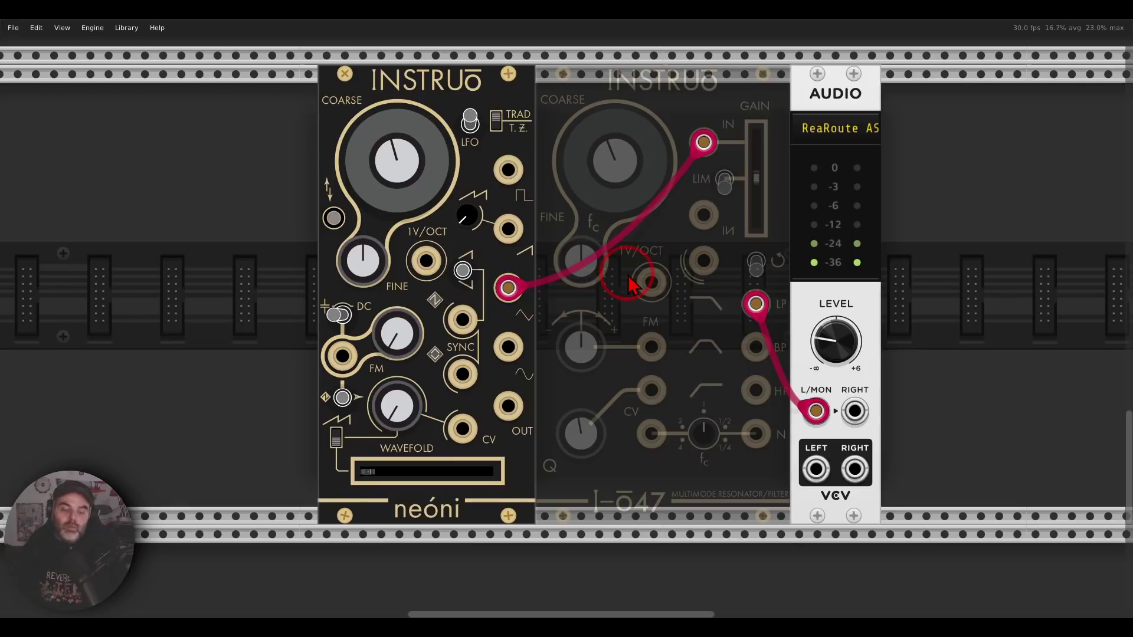
key("ctrl+e")
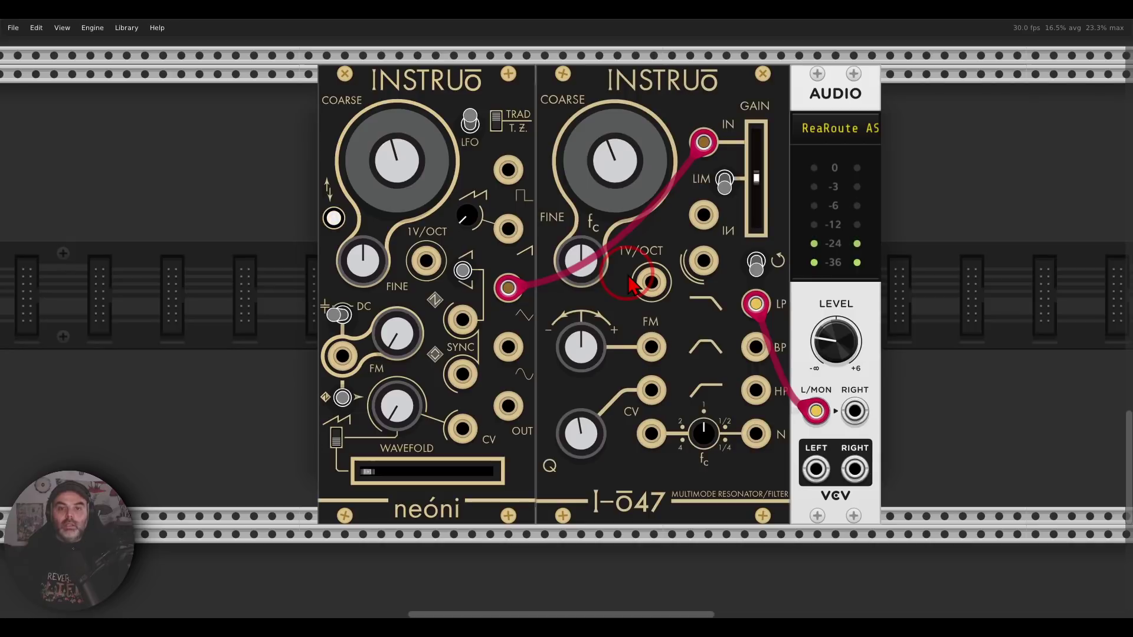
key("ctrl+e")
key("ctrl+e")
key("ctrl+e")
key("ctrl+e")
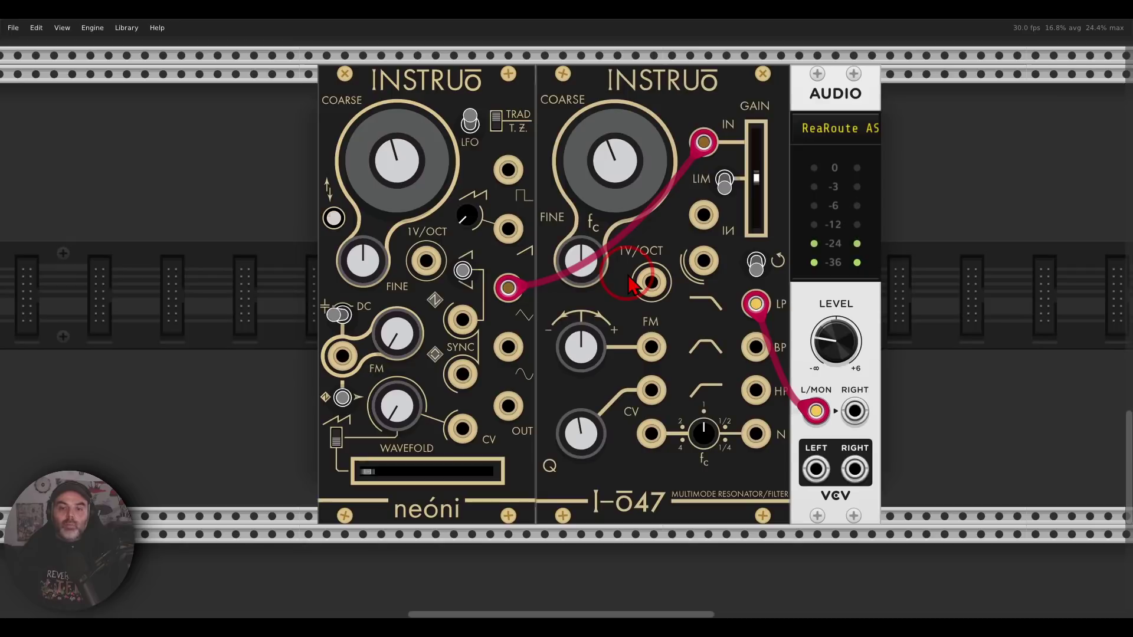
Turn the audio module's level all the way down to -inf dB.
left_click_drag(822, 330, 568, 319)
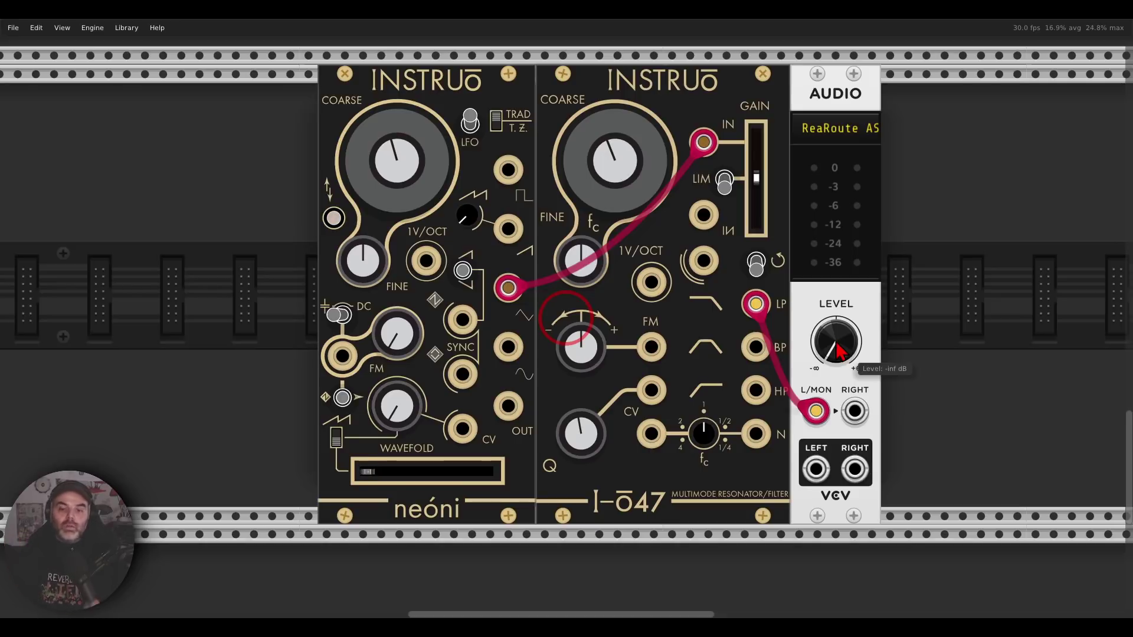
scroll(839, 350, "up", 5)
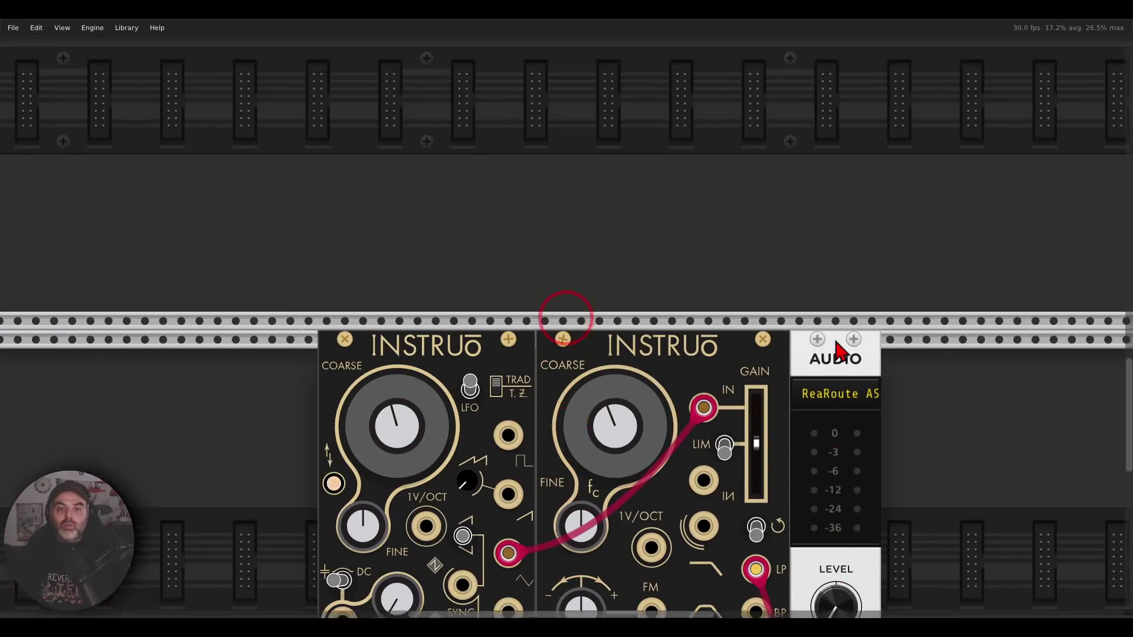
scroll(840, 350, "down", 3)
scroll(840, 350, "down", 6)
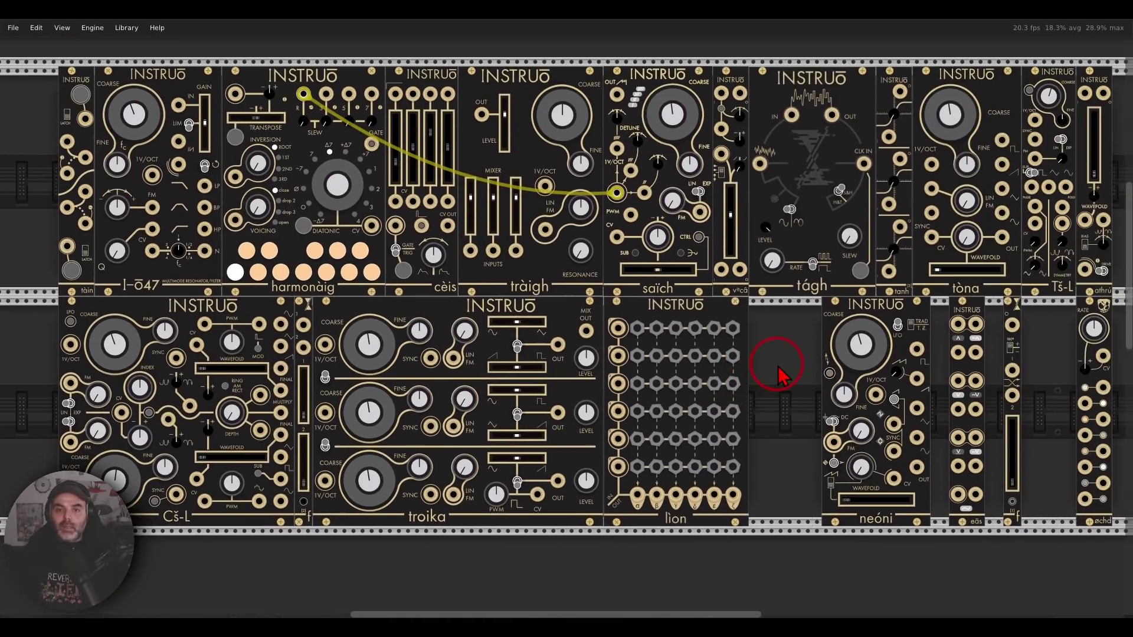
left_click_drag(778, 373, 765, 379)
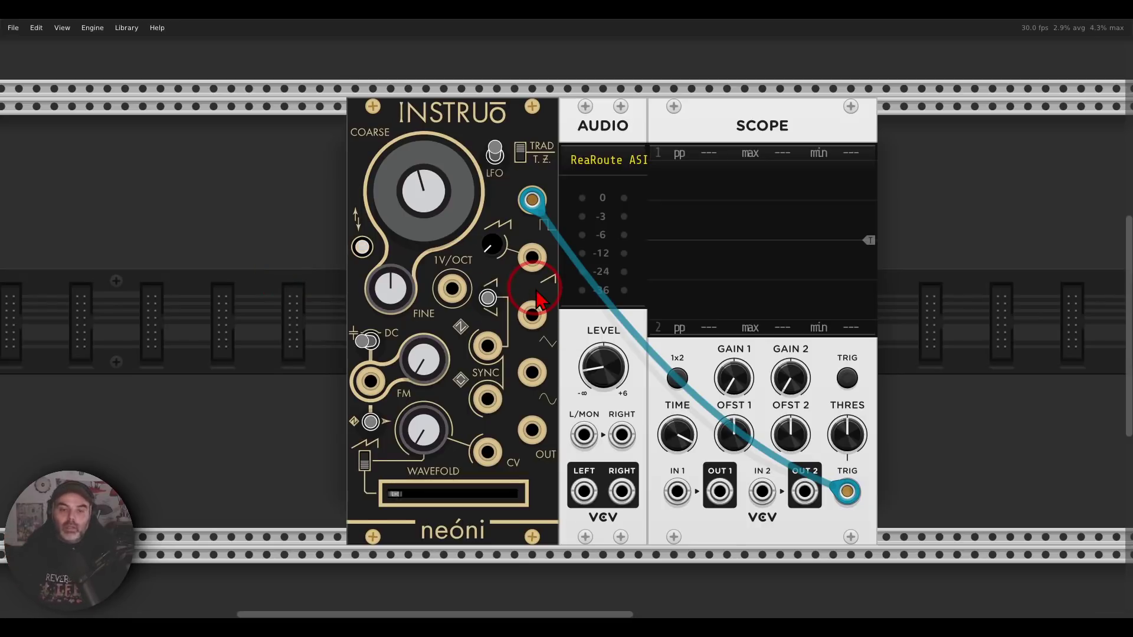
mouse_move(562, 172)
left_mouse_down()
mouse_move(523, 178)
mouse_move(502, 218)
mouse_move(508, 445)
mouse_move(533, 461)
mouse_move(565, 413)
mouse_move(559, 179)
mouse_move(535, 178)
mouse_move(522, 230)
mouse_move(556, 184)
left_mouse_up()
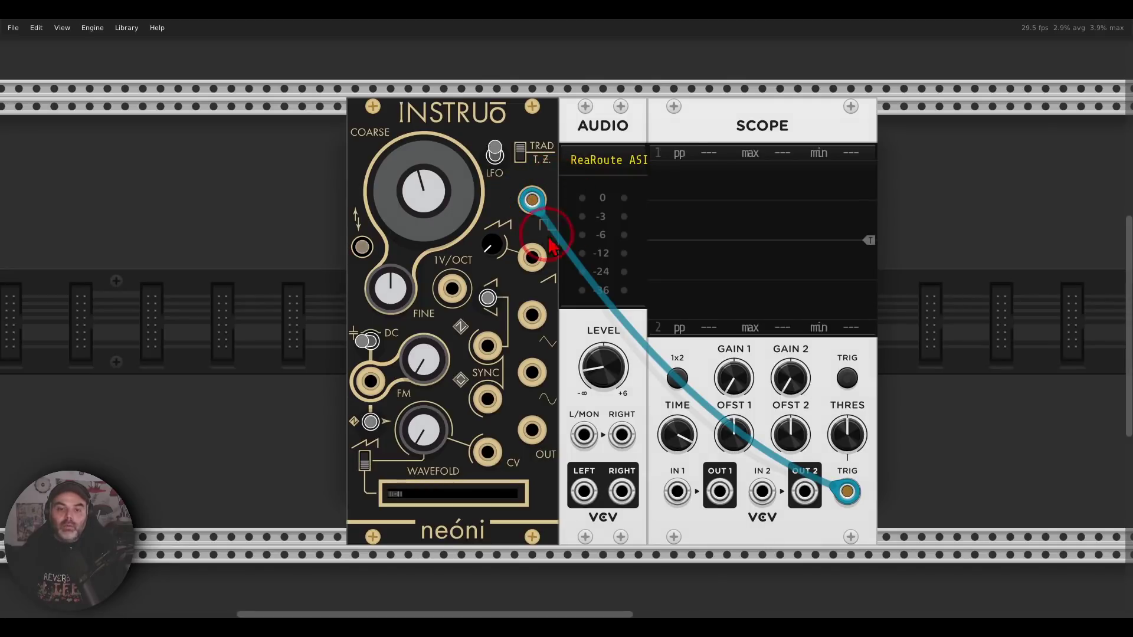
Connect the neóni's sawtooth output to the audio module's L/MON input and the scope's IN 1.
left_click_drag(546, 254, 583, 435)
left_click_drag(677, 491, 568, 333)
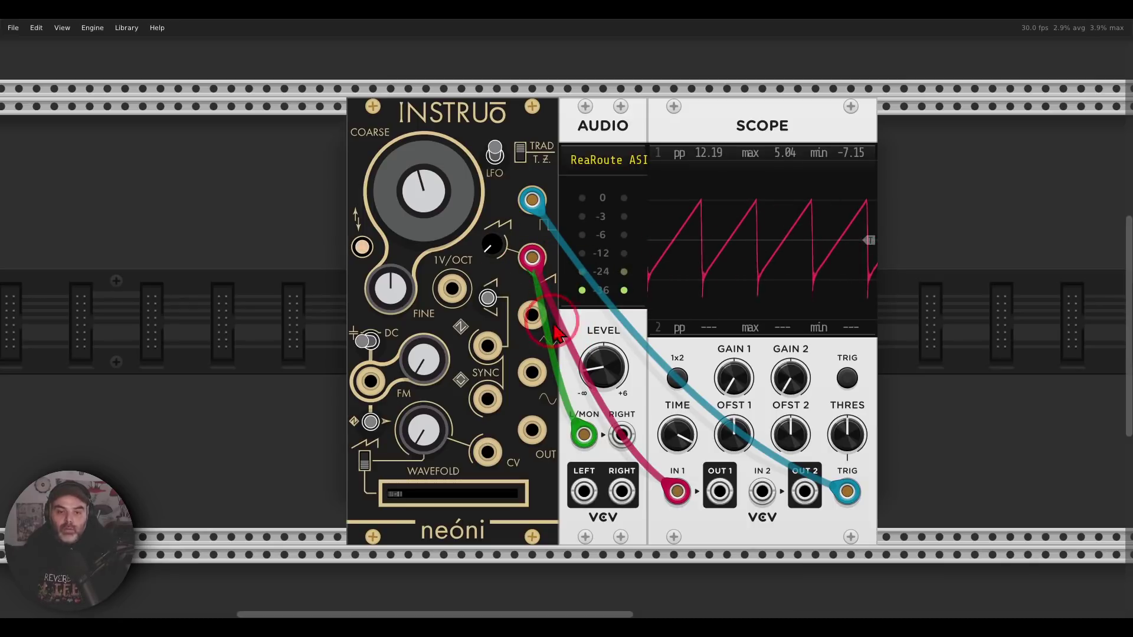
Move the audio and scope cables to the neóni's wavefolder OUT and sweep the wavefold slider back to about 0.002.
left_click_drag(534, 258, 528, 431)
left_click_drag(532, 257, 526, 434)
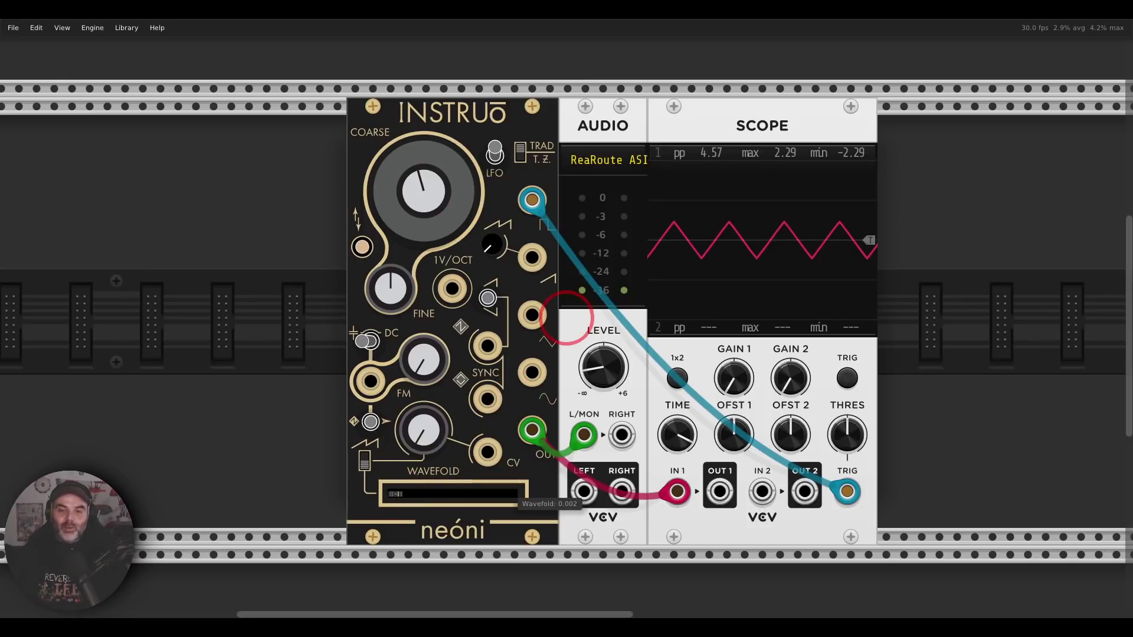
mouse_move(395, 494)
left_mouse_down()
mouse_move(463, 494)
mouse_move(396, 494)
left_mouse_up()
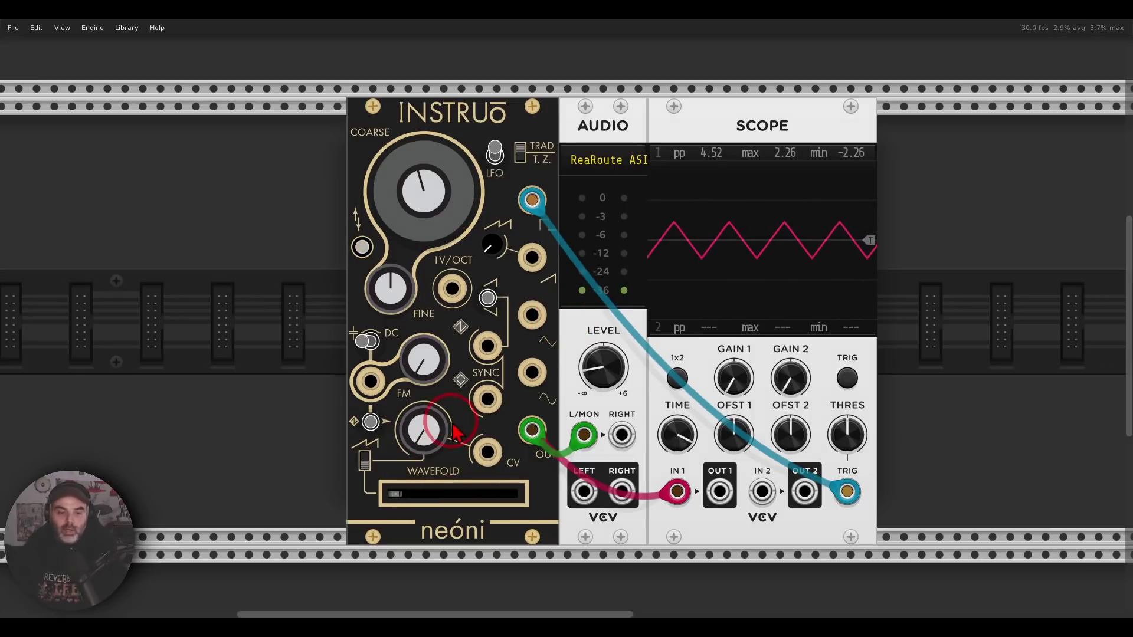
mouse_move(455, 429)
left_mouse_down()
mouse_move(402, 455)
mouse_move(459, 406)
left_mouse_up()
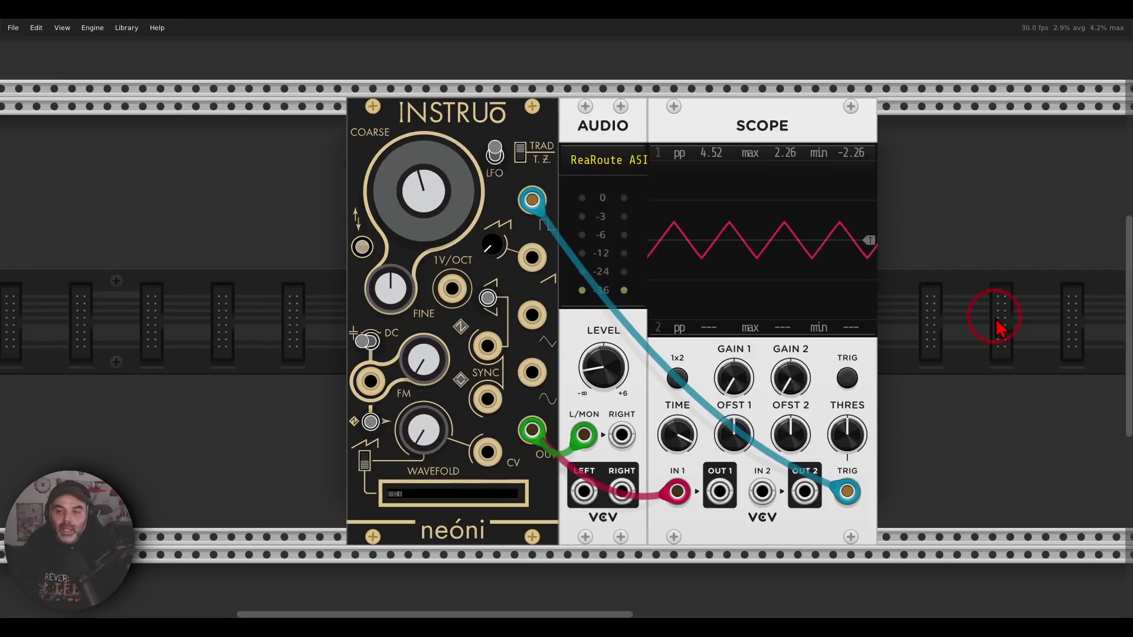
Move the Tš-L oscillator module from the module collection into the free space just left of the neóni.
left_click_drag(999, 316, 693, 339)
left_click_drag(1125, 119, 572, 148)
left_click_drag(712, 124, 951, 109)
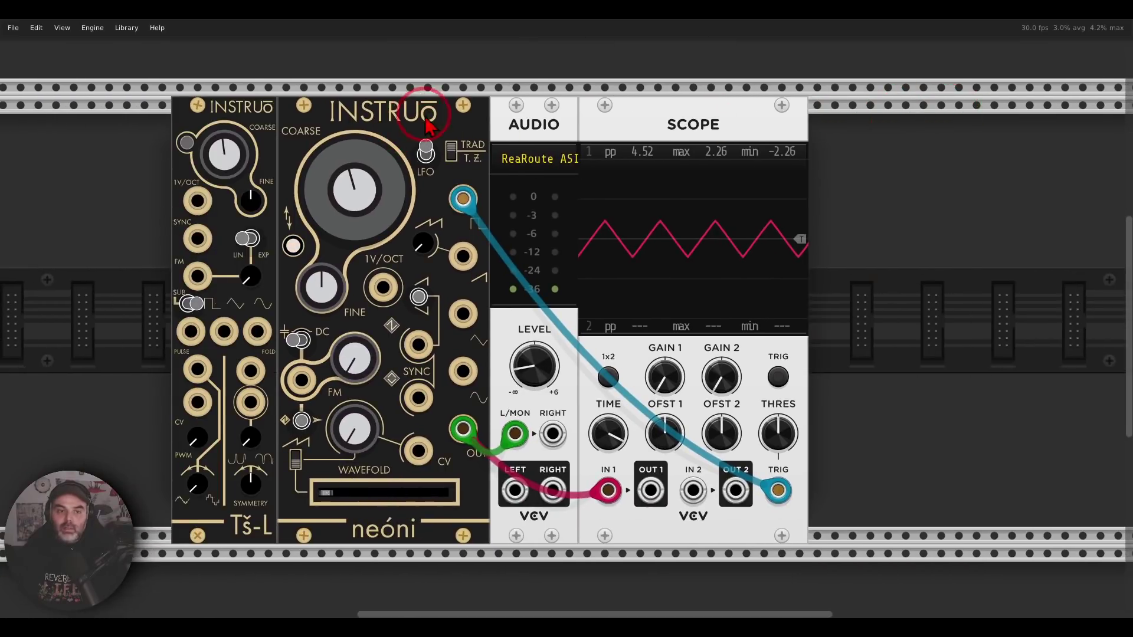
left_click_drag(422, 126, 342, 232)
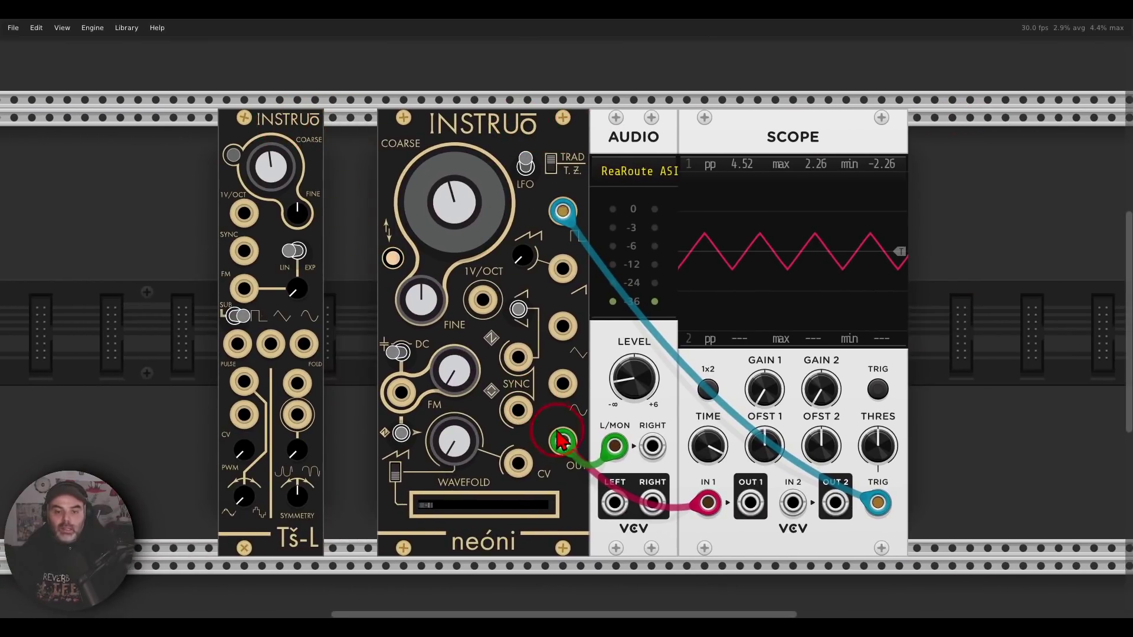
Move the audio and scope cables to the neóni's sine output and patch the Tš-L's sine output into its FM input.
left_click_drag(563, 441, 563, 384)
left_click_drag(563, 441, 563, 384)
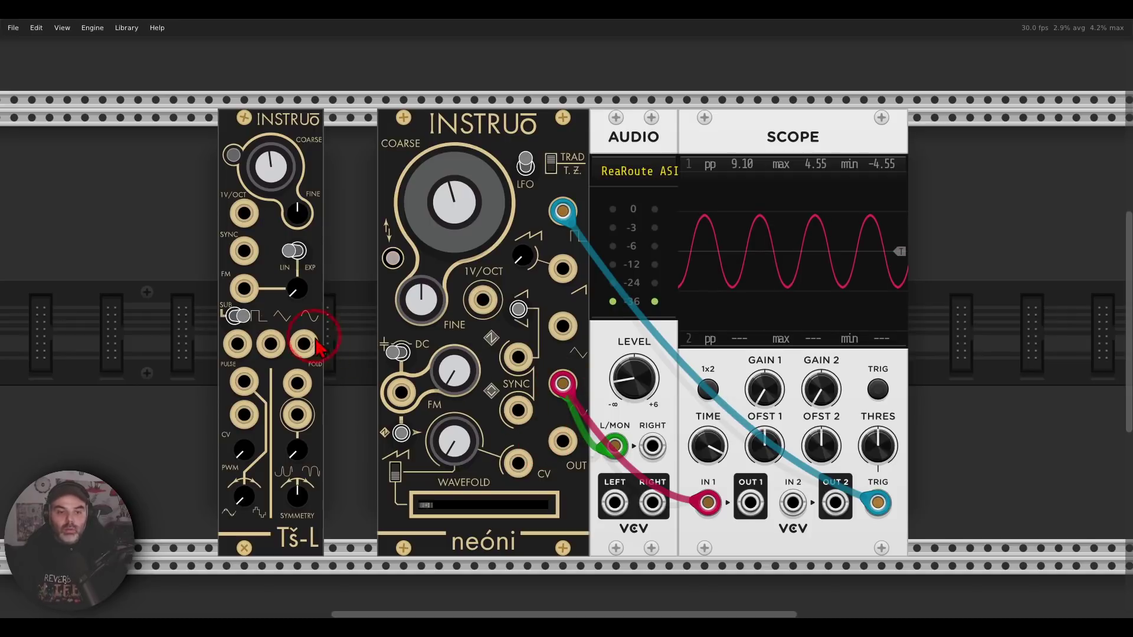
left_click_drag(304, 345, 394, 391)
mouse_move(589, 145)
left_mouse_down()
mouse_move(577, 141)
mouse_move(570, 191)
mouse_move(593, 148)
left_mouse_up()
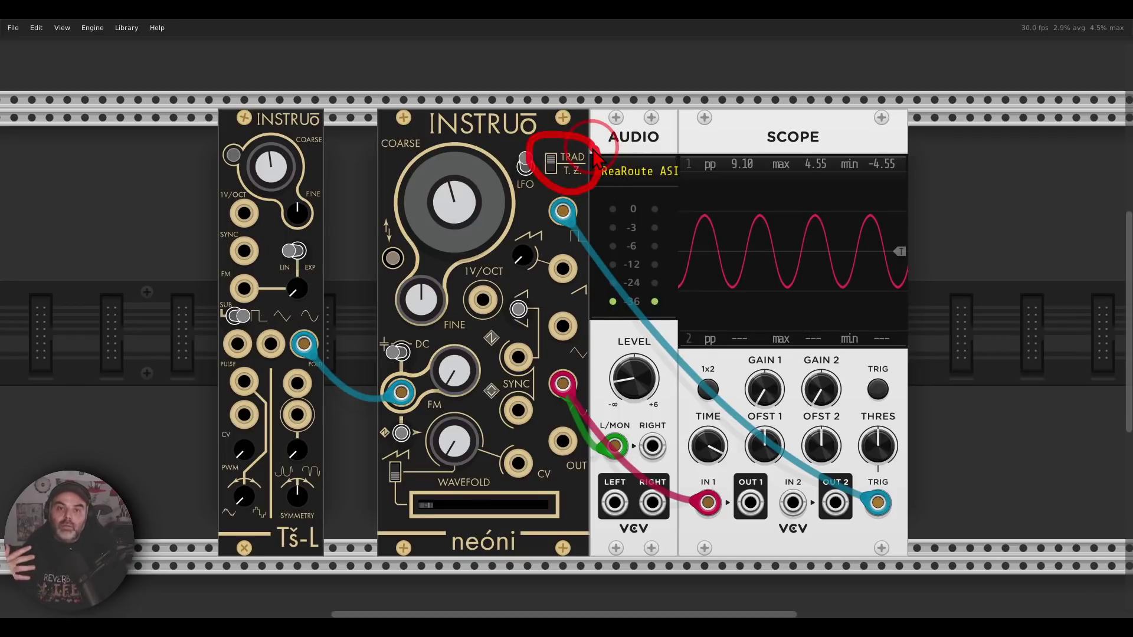
key("Escape")
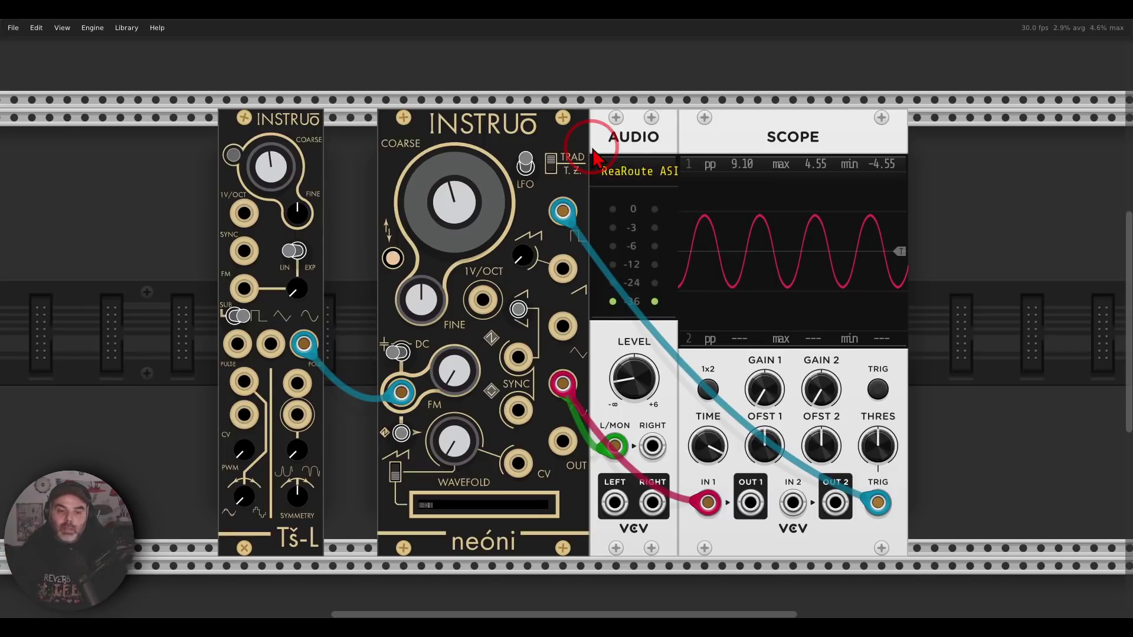
Try out the neóni's FM attenuator, return it to 0, and leave the AC/DC coupling toggle on AC.
mouse_move(456, 375)
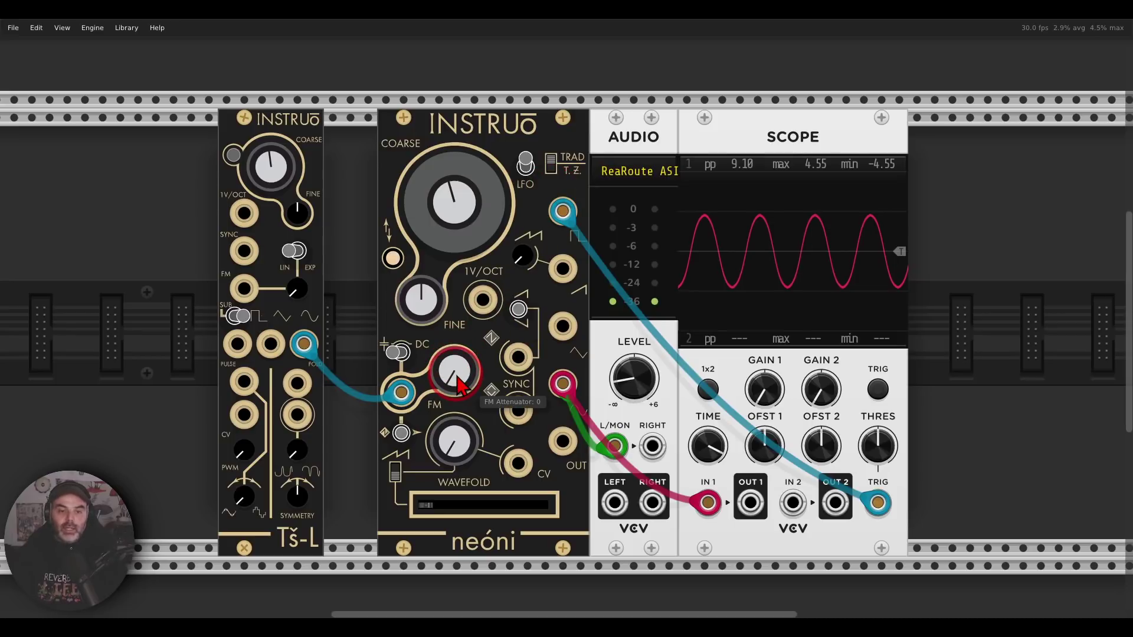
left_click_drag(461, 389, 566, 328)
left_click(397, 352)
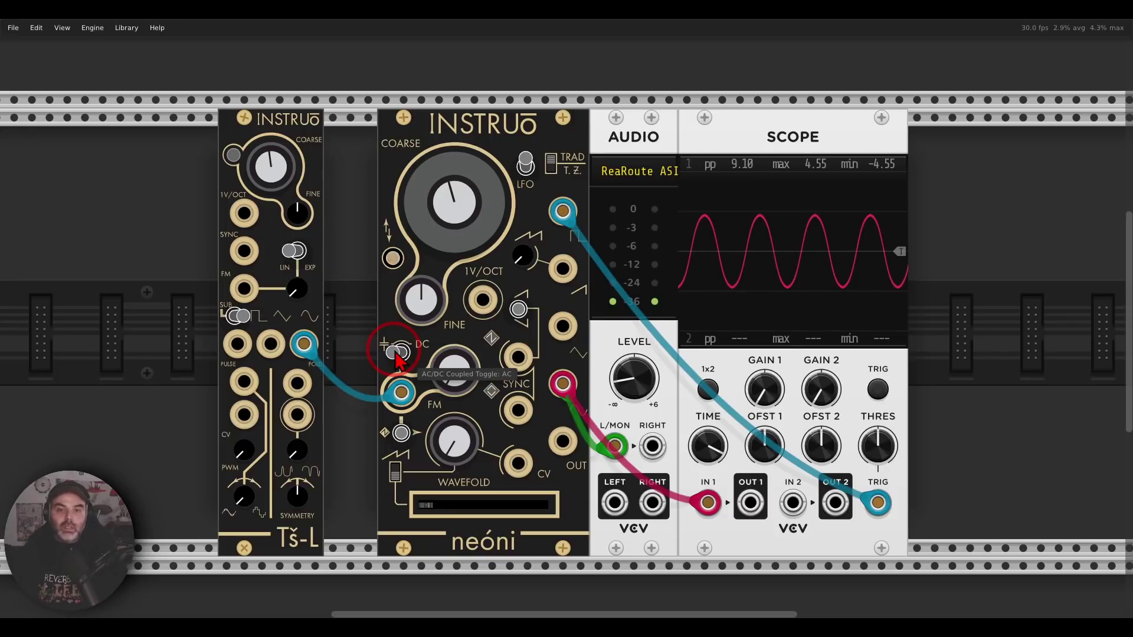
Switch the neóni's FM mode to T.Z. and raise its FM attenuator well past the midpoint.
left_click(551, 165)
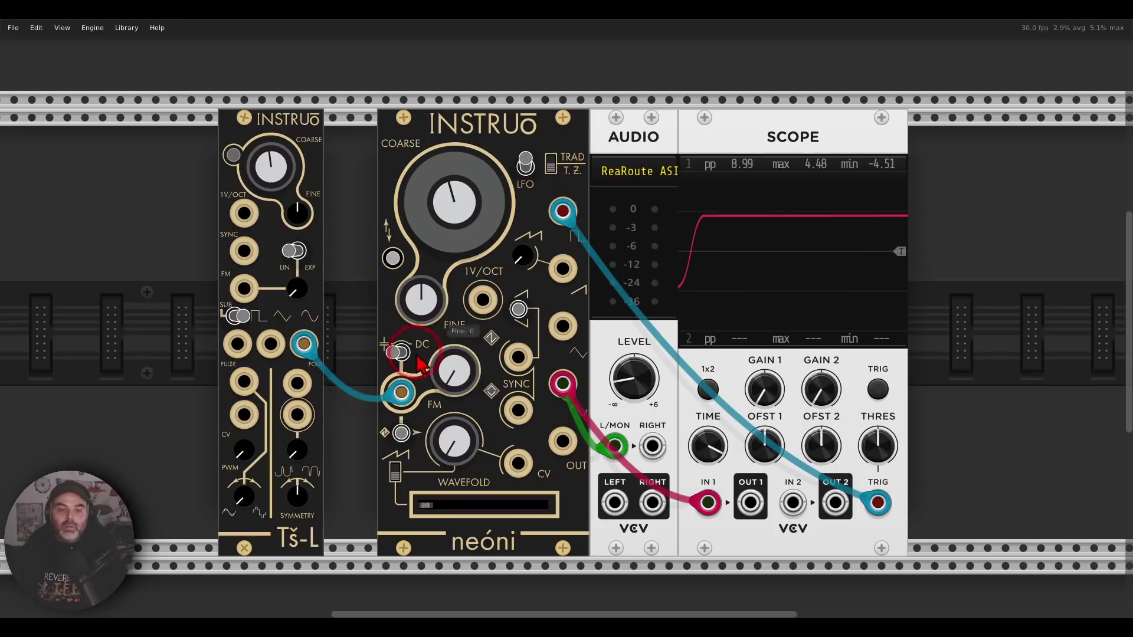
left_click_drag(449, 376, 565, 315)
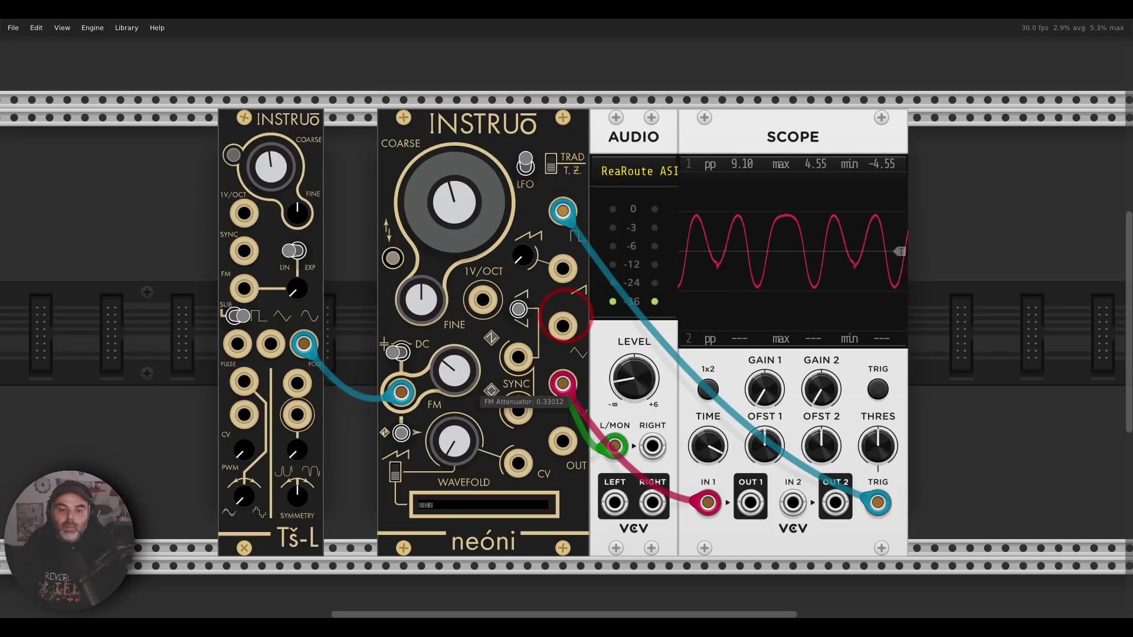
mouse_move(451, 387)
left_mouse_down()
mouse_move(451, 367)
mouse_move(461, 390)
left_mouse_up()
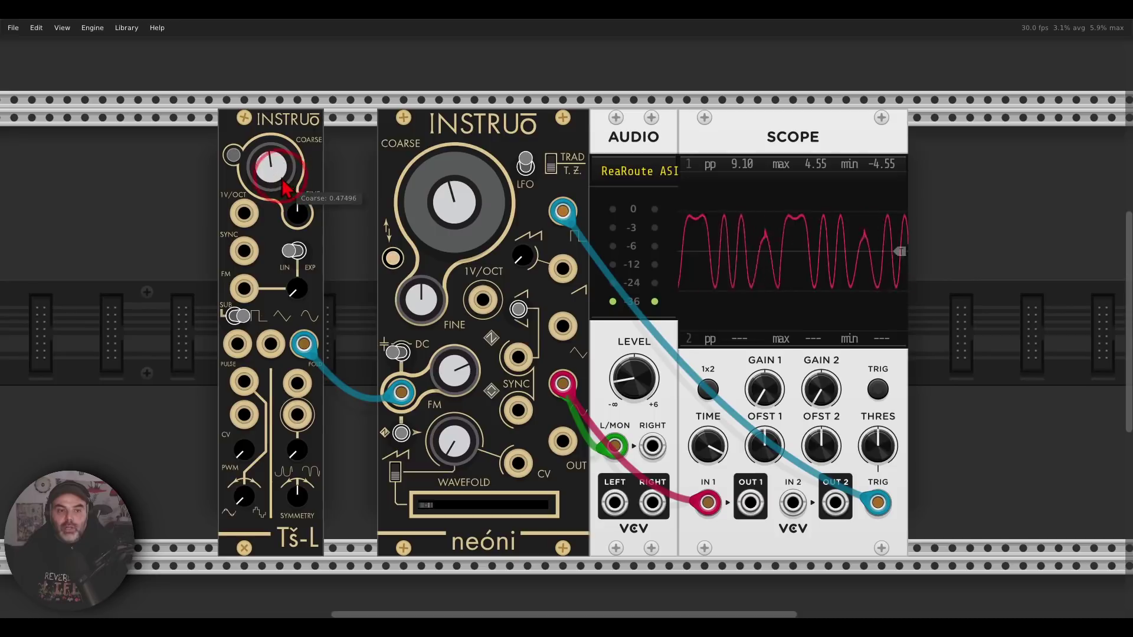
Raise the Tš-L's coarse tuning and sweep the neóni's coarse tuning, ending at about 0.36355.
left_click_drag(282, 186, 282, 180)
left_click_drag(455, 203, 455, 196)
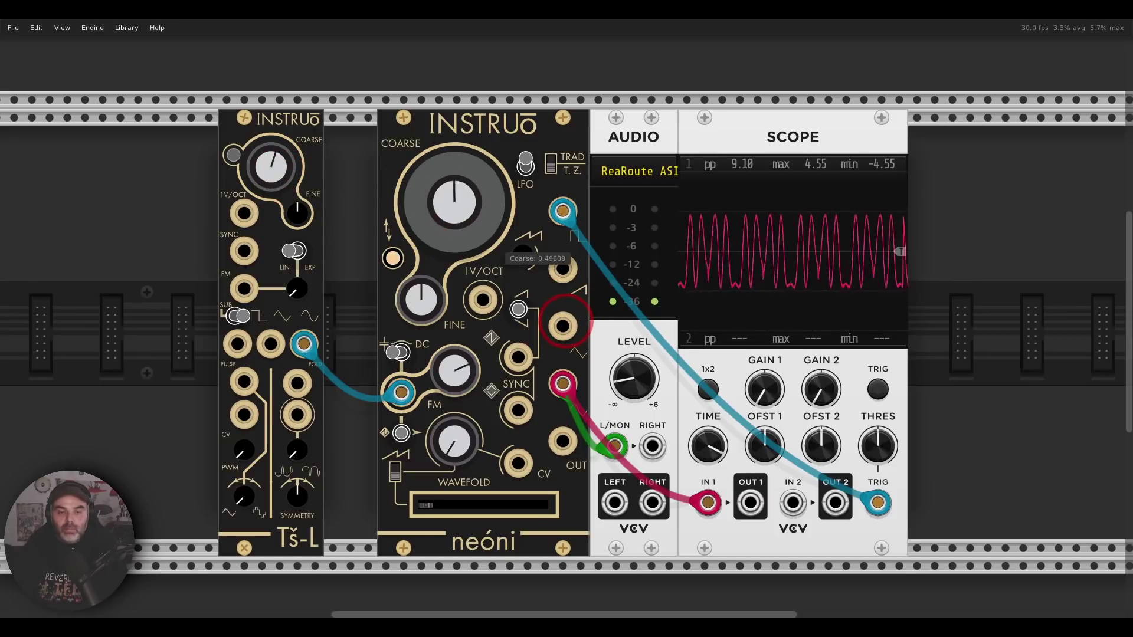
left_click_drag(454, 203, 454, 201)
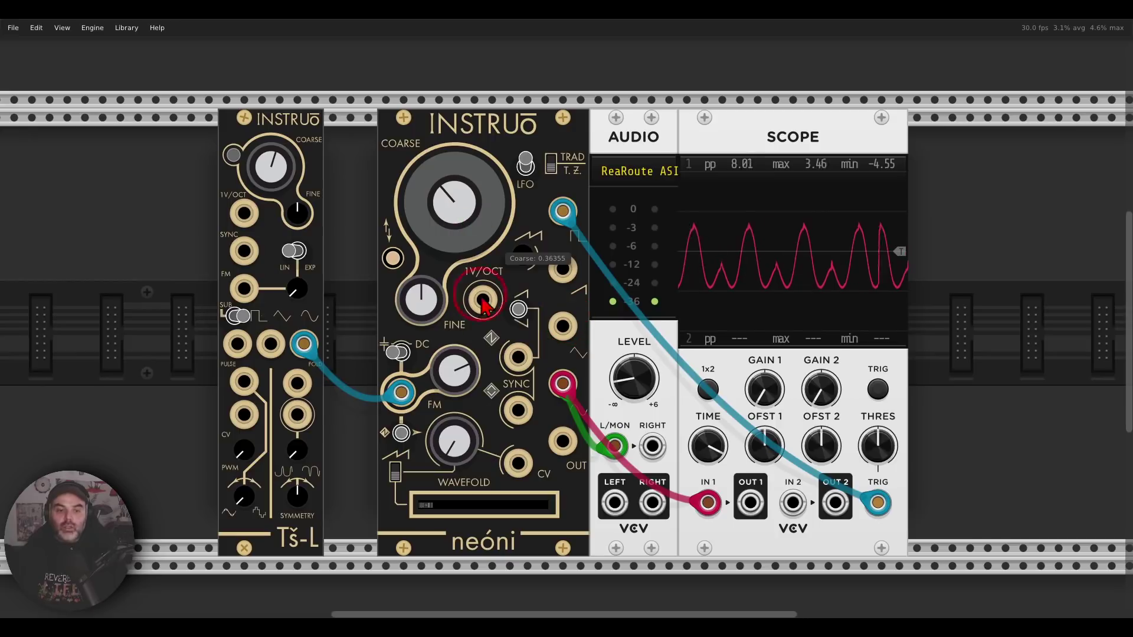
Move the Tš-L cable from the neóni's FM input to its hard sync input and switch the mode back to TRAD.
mouse_move(401, 392)
left_mouse_down()
mouse_move(485, 381)
mouse_move(518, 357)
left_mouse_up()
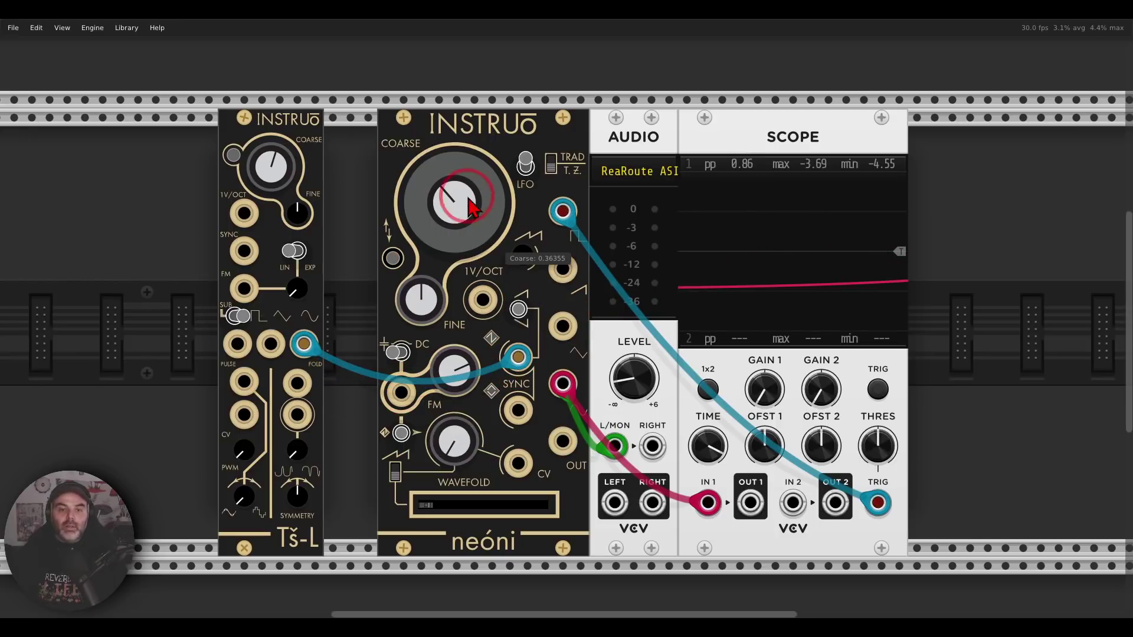
left_click(551, 166)
Lower the Tš-L's coarse tuning and raise the neóni's coarse tuning past the midpoint with hard sync direction on Automatic.
left_click_drag(271, 167, 563, 312)
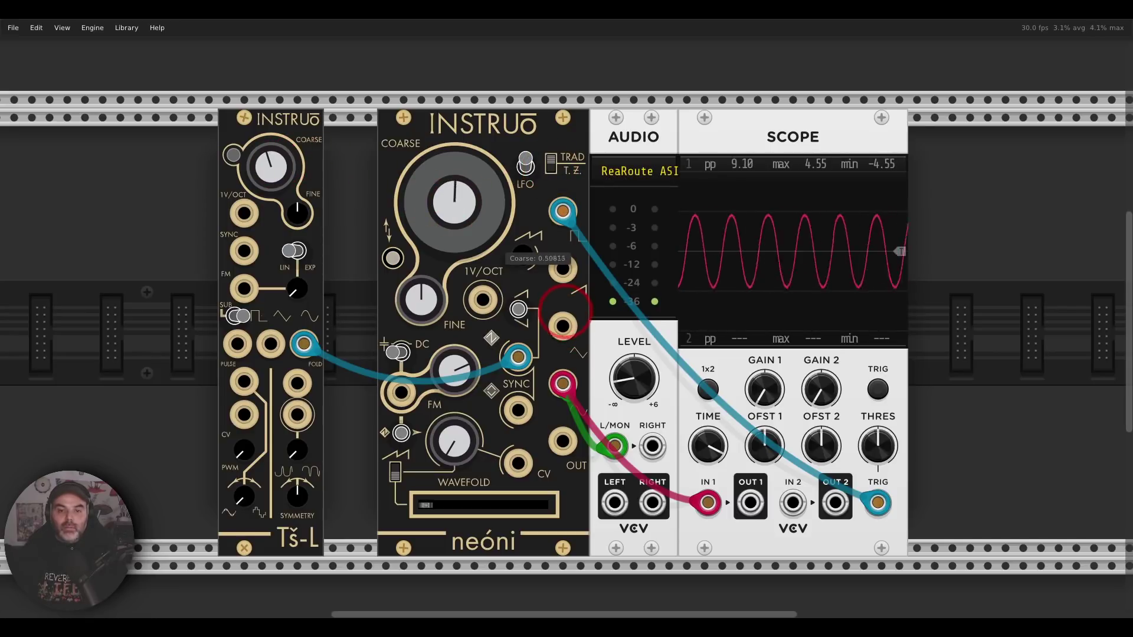
left_click_drag(564, 326, 519, 314)
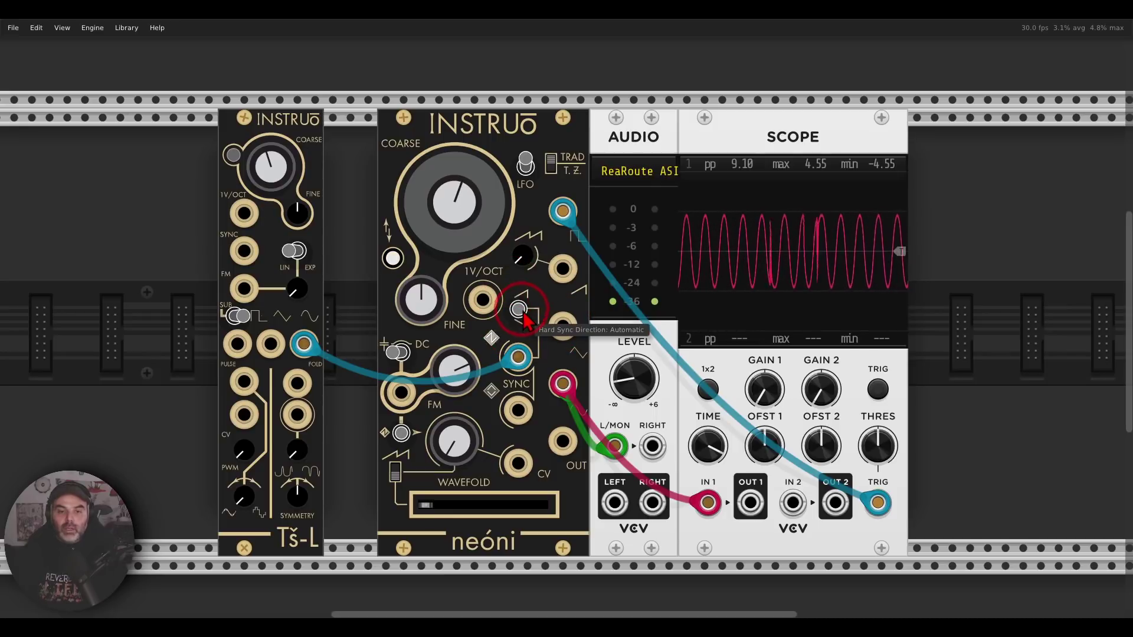
Move the Tš-L cable to the neóni's soft sync input and sweep the neóni's coarse tuning down below the midpoint.
left_click_drag(518, 356, 518, 411)
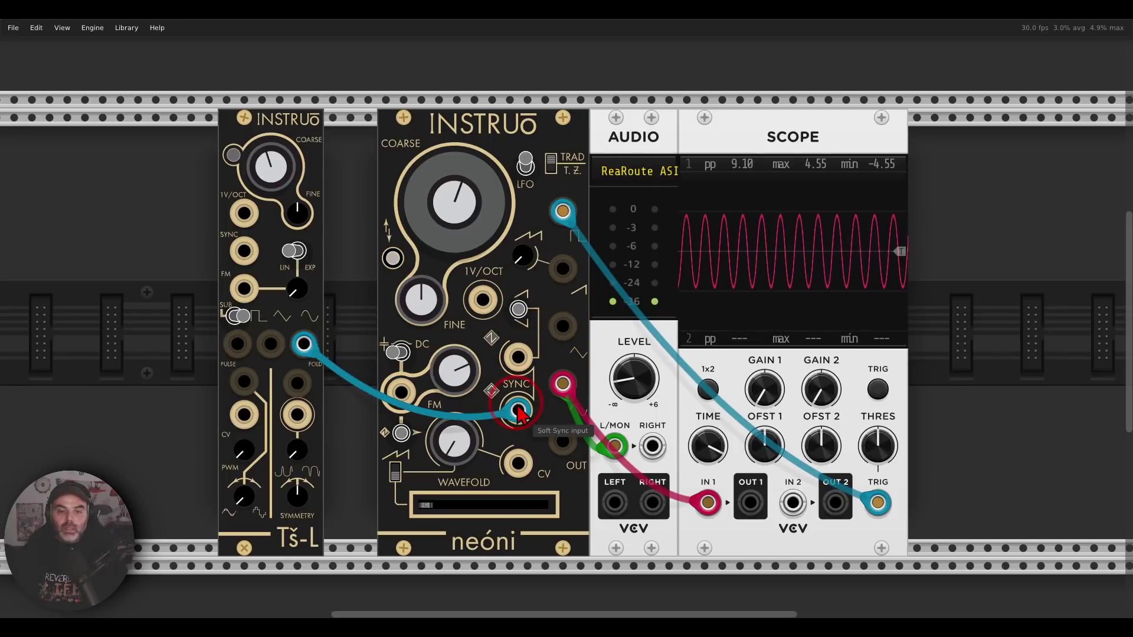
left_click_drag(481, 233, 563, 319)
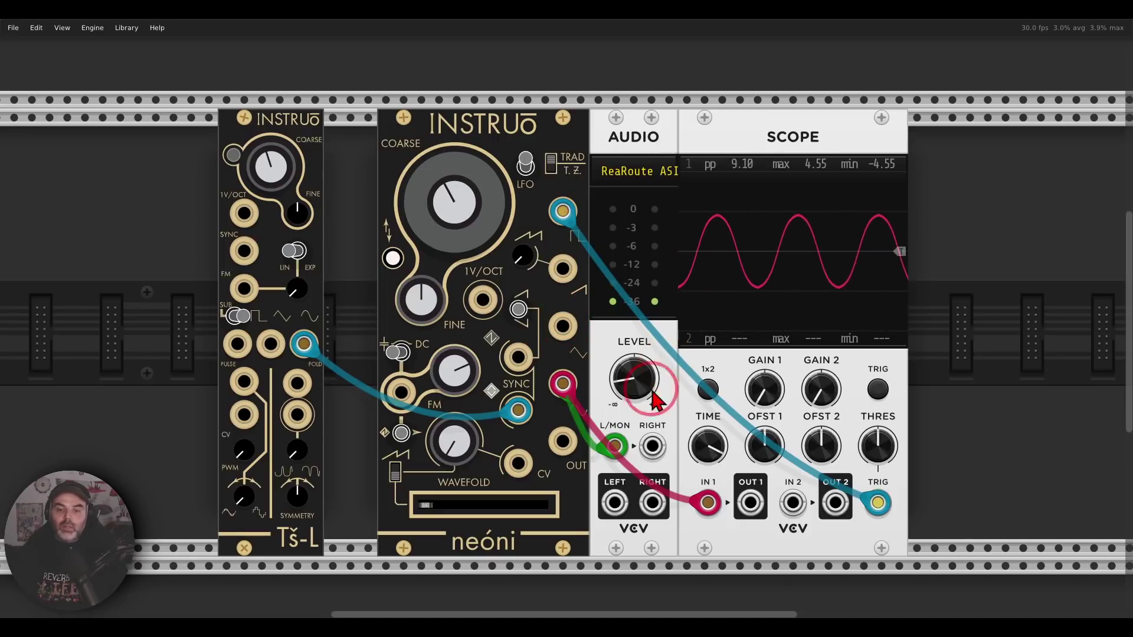
Unplug the green cable from the audio module's L/MON input.
left_click_drag(614, 445, 571, 472)
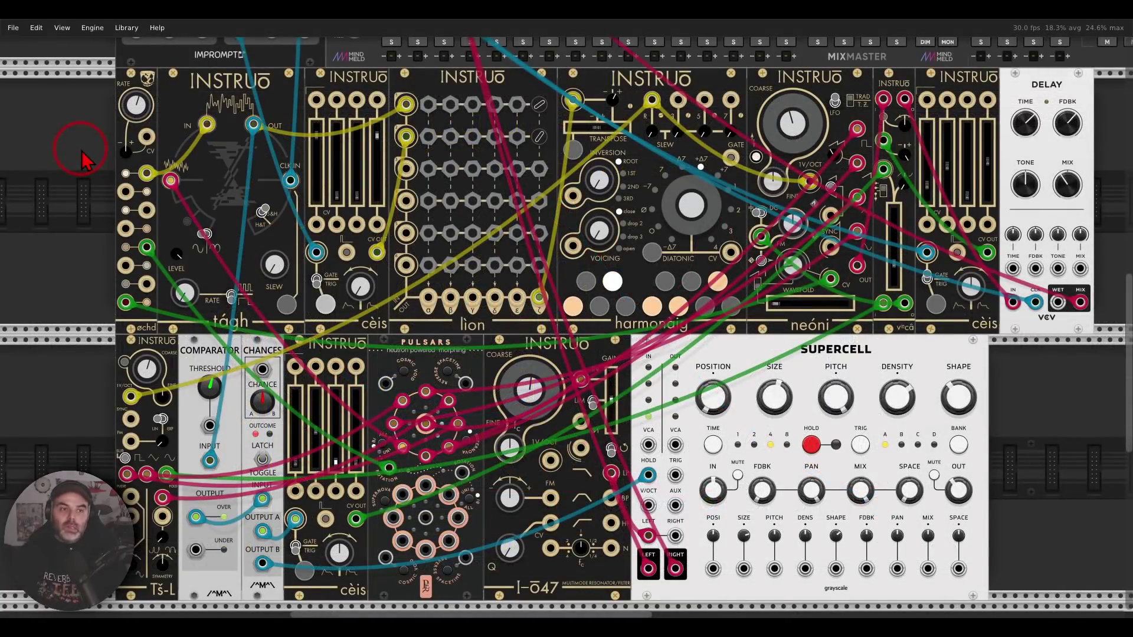
Examine the upper row of the patch, from øchd and tágh through cèis, lion and harmonàig to the neóni's wavefold input.
mouse_move(157, 157)
left_mouse_down()
mouse_move(135, 161)
mouse_move(146, 172)
left_mouse_up()
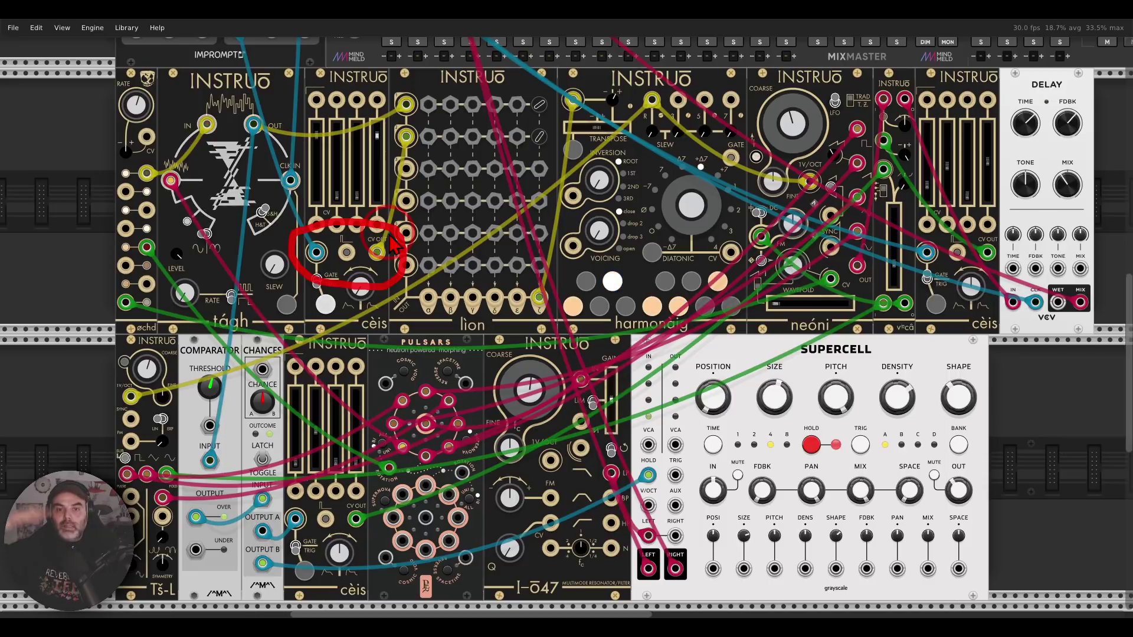
mouse_move(699, 73)
left_mouse_down()
mouse_move(648, 62)
mouse_move(588, 115)
mouse_move(702, 99)
mouse_move(694, 77)
left_mouse_up()
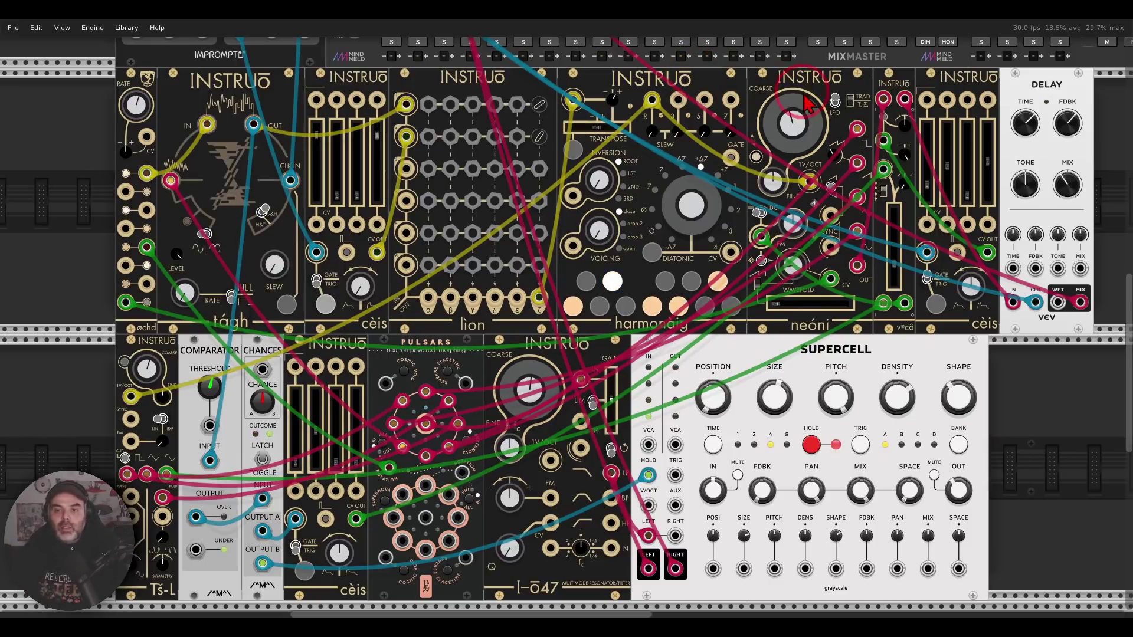
mouse_move(851, 74)
left_mouse_down()
mouse_move(840, 108)
mouse_move(854, 75)
mouse_move(914, 83)
mouse_move(897, 73)
mouse_move(866, 112)
mouse_move(925, 118)
mouse_move(916, 91)
left_mouse_up()
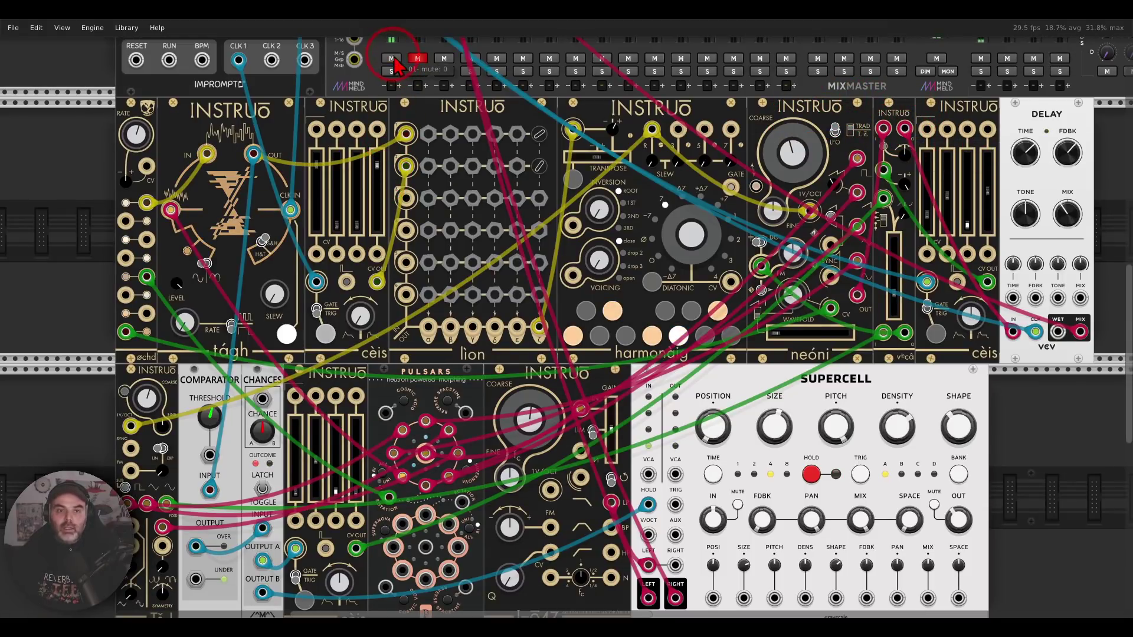
left_click_drag(640, 194, 644, 230)
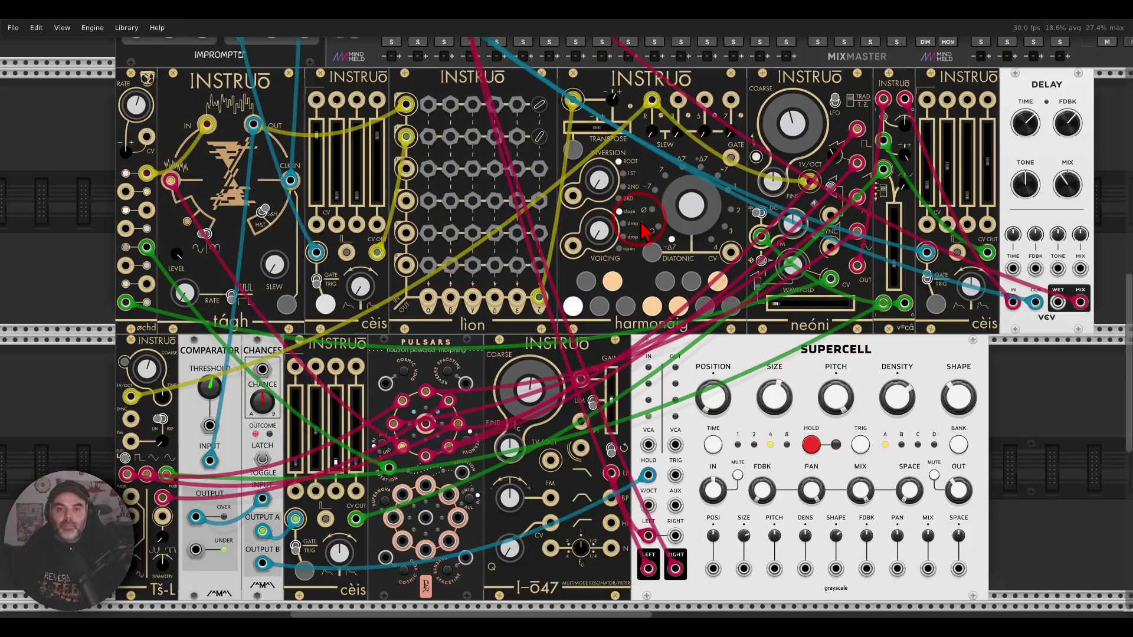
left_click_drag(644, 230, 700, 250)
mouse_move(841, 292)
left_mouse_down()
mouse_move(811, 249)
mouse_move(776, 260)
mouse_move(790, 294)
mouse_move(832, 303)
mouse_move(848, 283)
left_mouse_up()
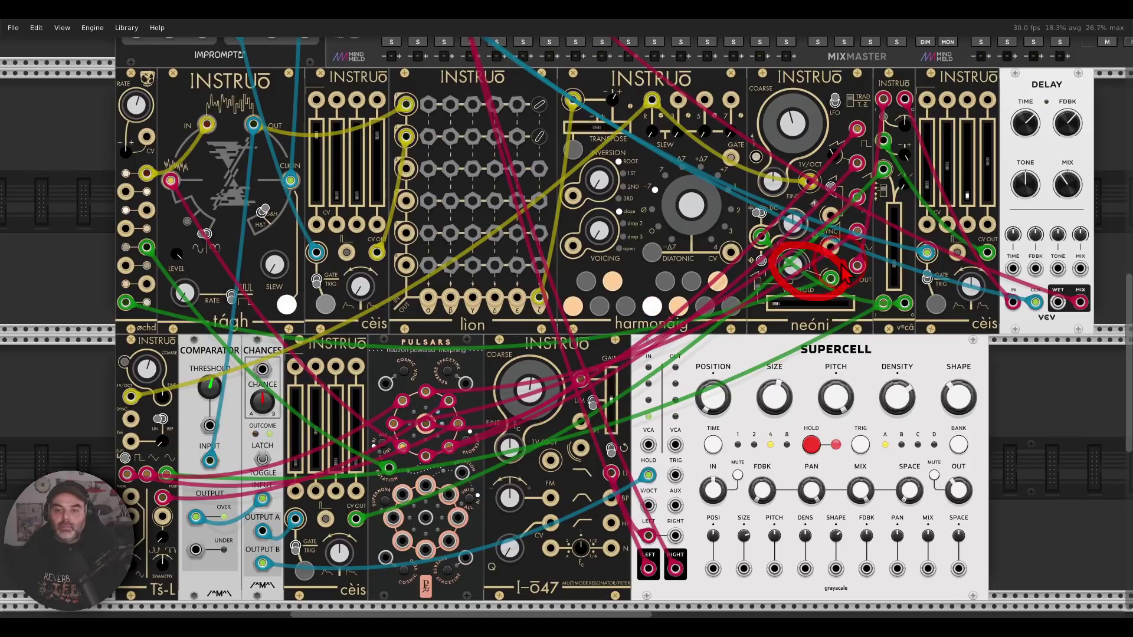
mouse_move(191, 339)
left_mouse_down()
mouse_move(180, 383)
mouse_move(171, 349)
mouse_move(803, 322)
mouse_move(873, 292)
mouse_move(864, 318)
left_mouse_up()
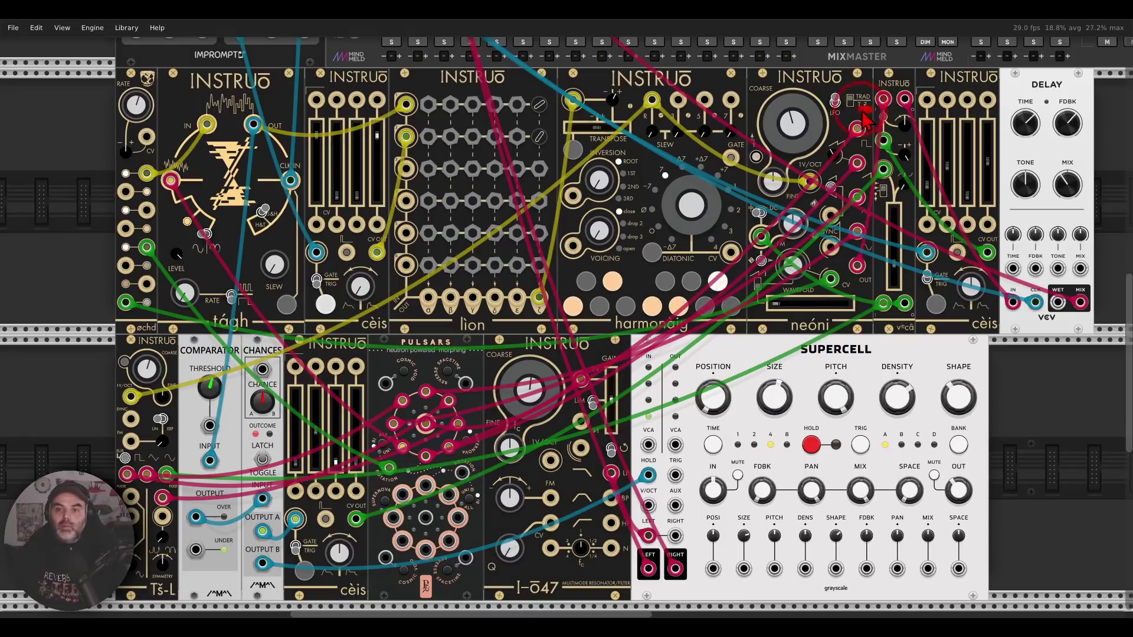
Trace the waveform outputs of the neóni and the Tš-L into the upper section of the Pulsars.
mouse_move(863, 121)
left_mouse_down()
mouse_move(829, 198)
mouse_move(840, 253)
mouse_move(865, 250)
mouse_move(880, 201)
mouse_move(859, 111)
left_mouse_up()
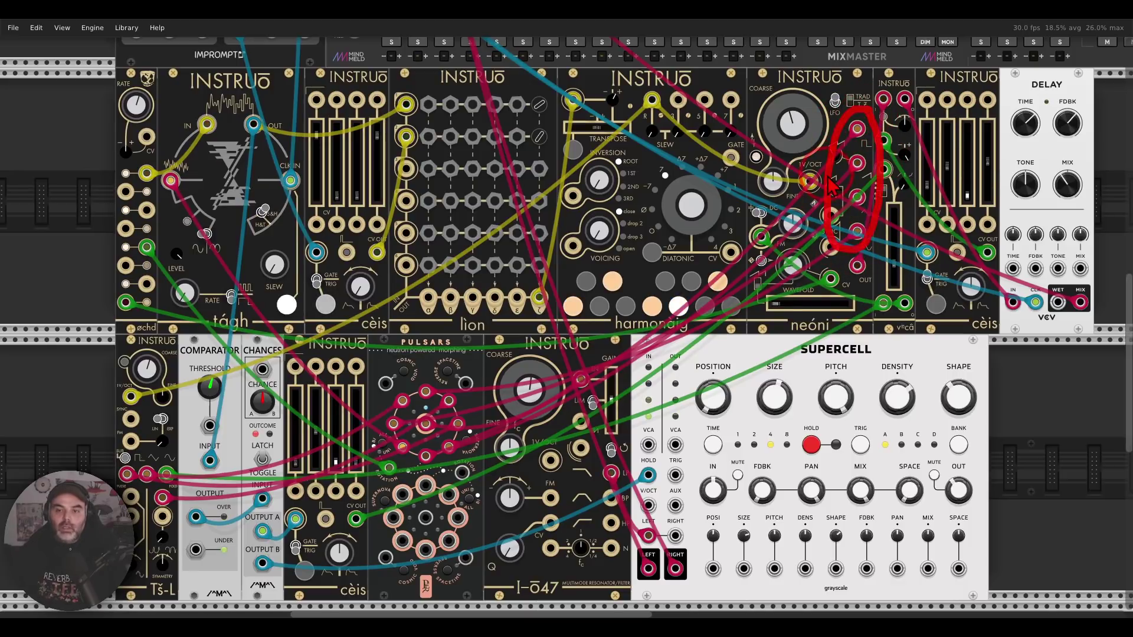
mouse_move(830, 188)
left_mouse_down()
mouse_move(569, 320)
mouse_move(457, 356)
mouse_move(471, 387)
left_mouse_up()
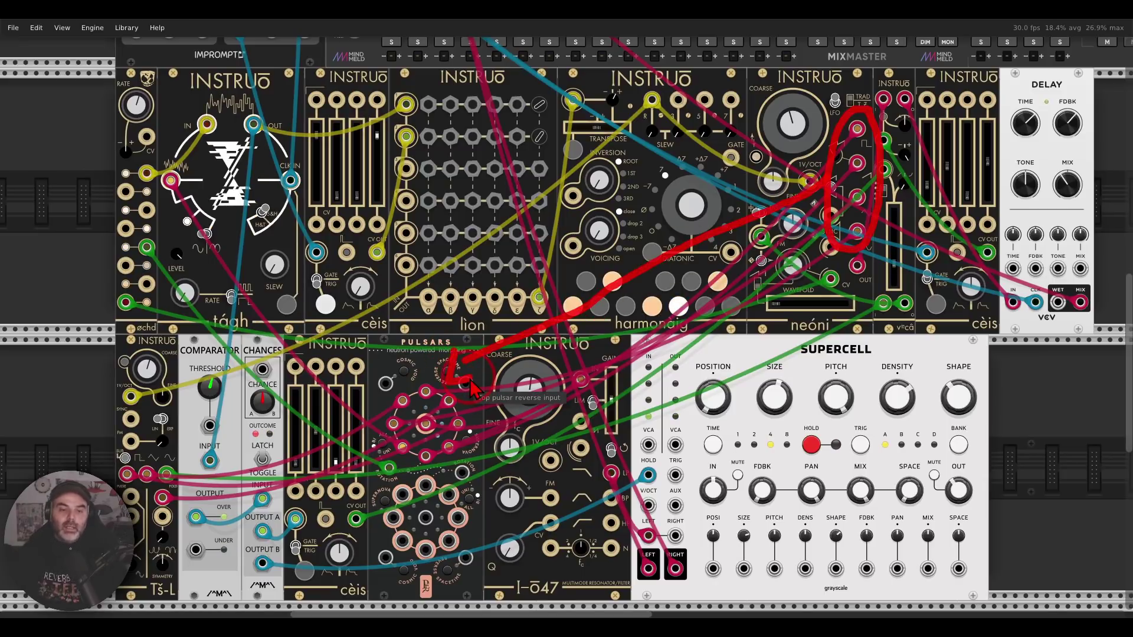
mouse_move(177, 444)
left_mouse_down()
mouse_move(123, 444)
mouse_move(190, 521)
mouse_move(158, 450)
mouse_move(172, 467)
mouse_move(322, 443)
mouse_move(355, 429)
mouse_move(348, 421)
mouse_move(356, 454)
left_mouse_up()
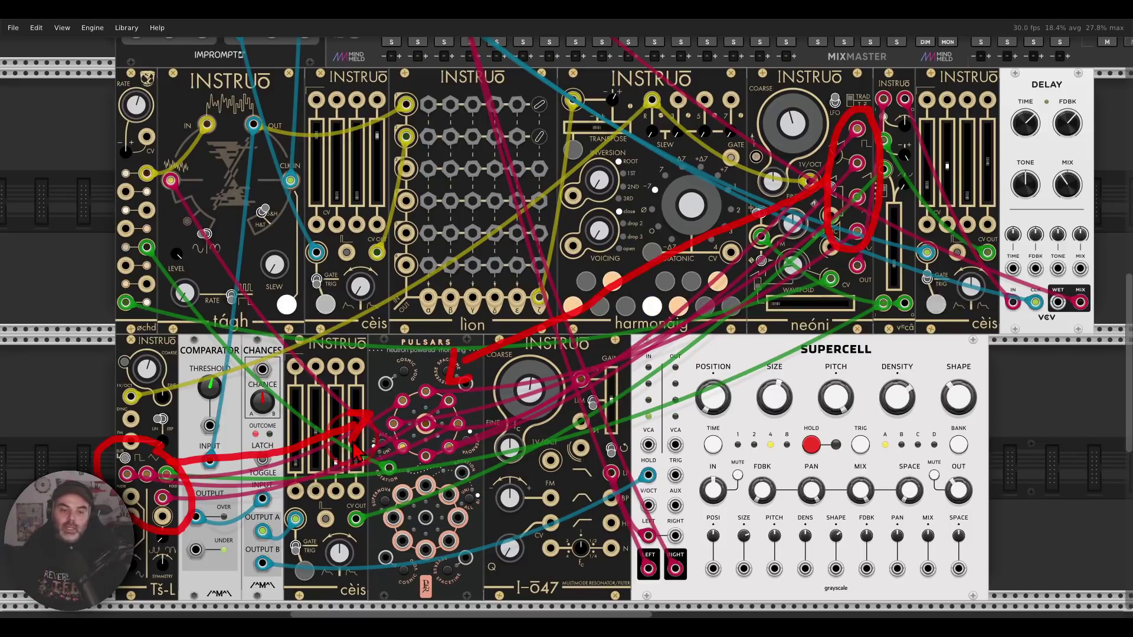
key("Escape")
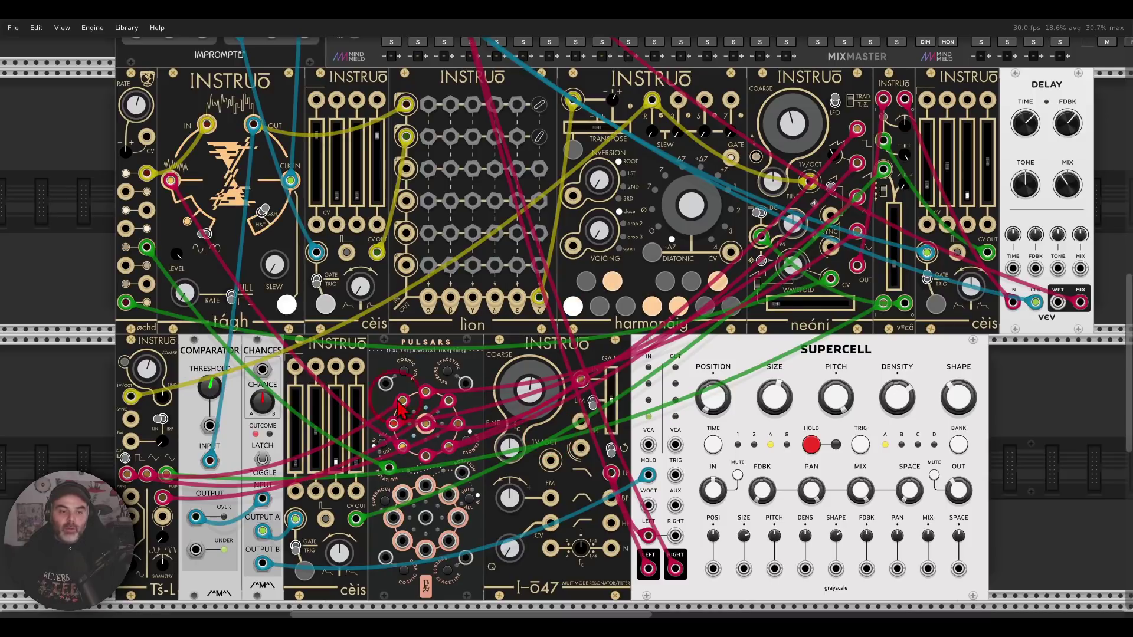
Trace the tágh through Comparator and Chances to the lower cèis, and the Tš-L into the neóni's FM input.
mouse_move(251, 111)
left_mouse_down()
mouse_move(220, 118)
mouse_move(245, 154)
mouse_move(276, 121)
mouse_move(255, 153)
mouse_move(233, 351)
mouse_move(223, 337)
mouse_move(226, 353)
mouse_move(251, 363)
left_mouse_up()
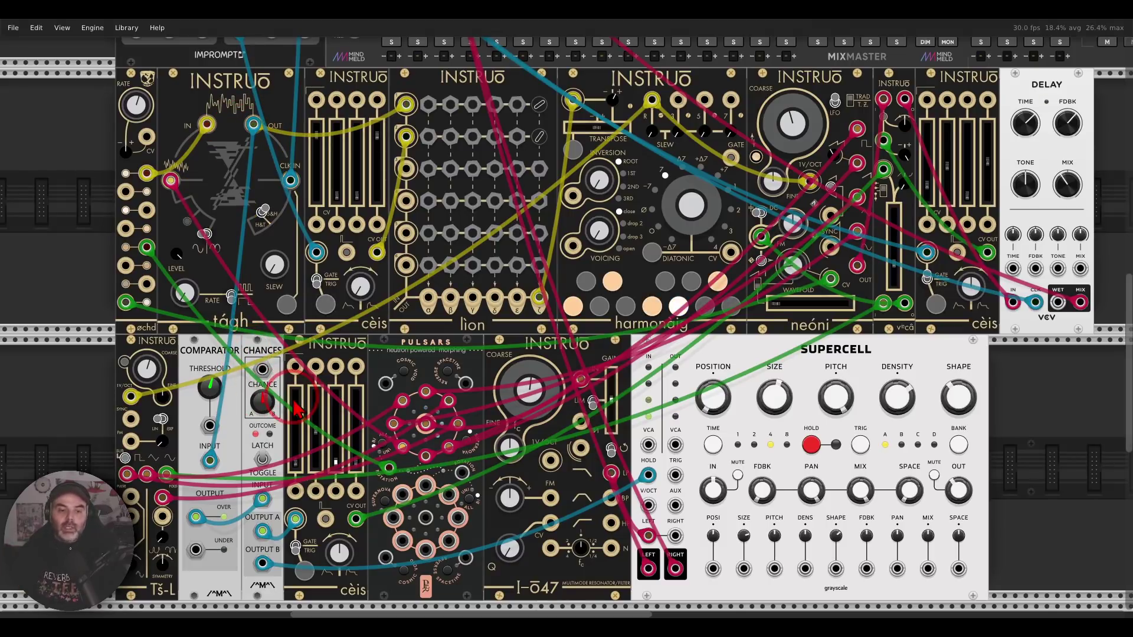
mouse_move(347, 453)
left_mouse_down()
mouse_move(318, 436)
mouse_move(322, 483)
mouse_move(341, 420)
left_mouse_up()
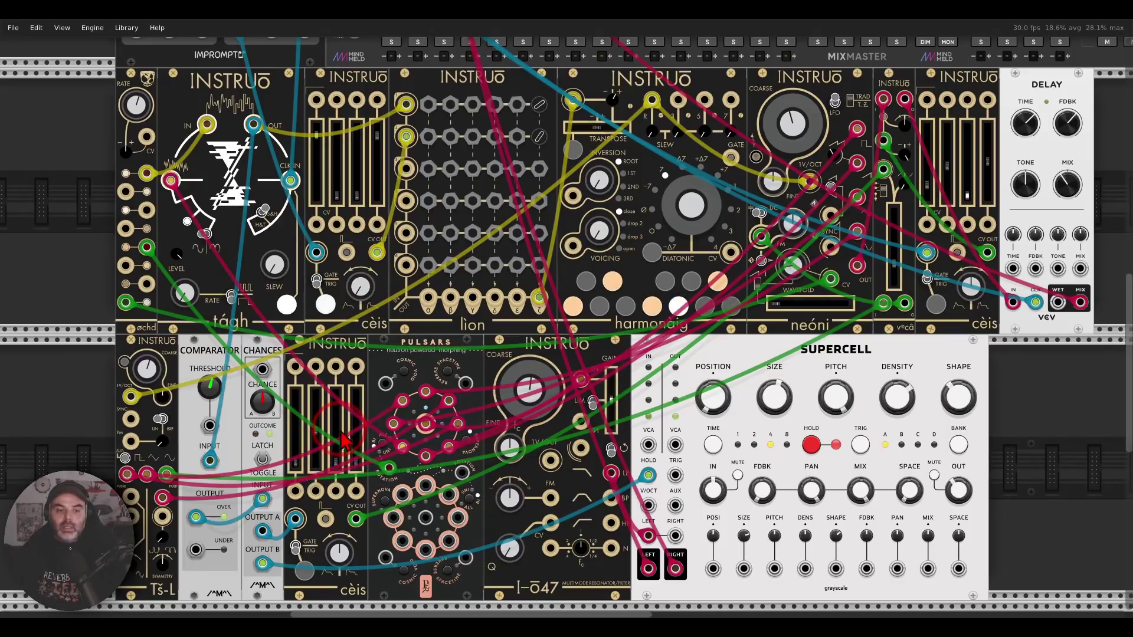
left_click_drag(366, 508, 360, 498)
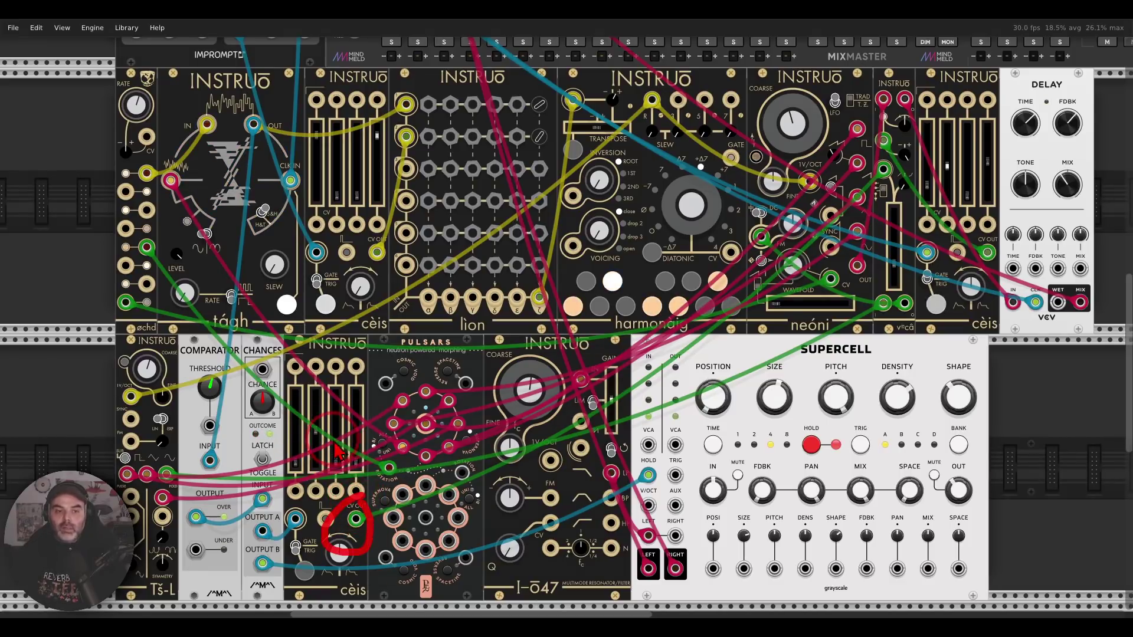
mouse_move(162, 446)
left_mouse_down()
mouse_move(135, 479)
mouse_move(431, 440)
mouse_move(628, 353)
mouse_move(751, 278)
mouse_move(731, 267)
mouse_move(760, 282)
left_mouse_up()
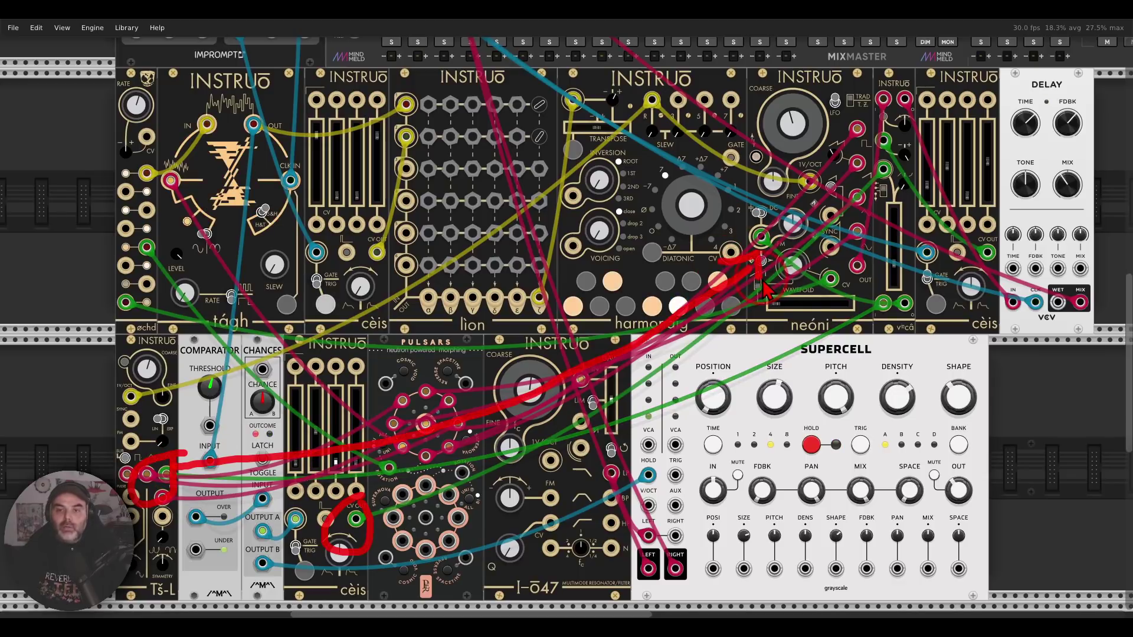
key("Escape")
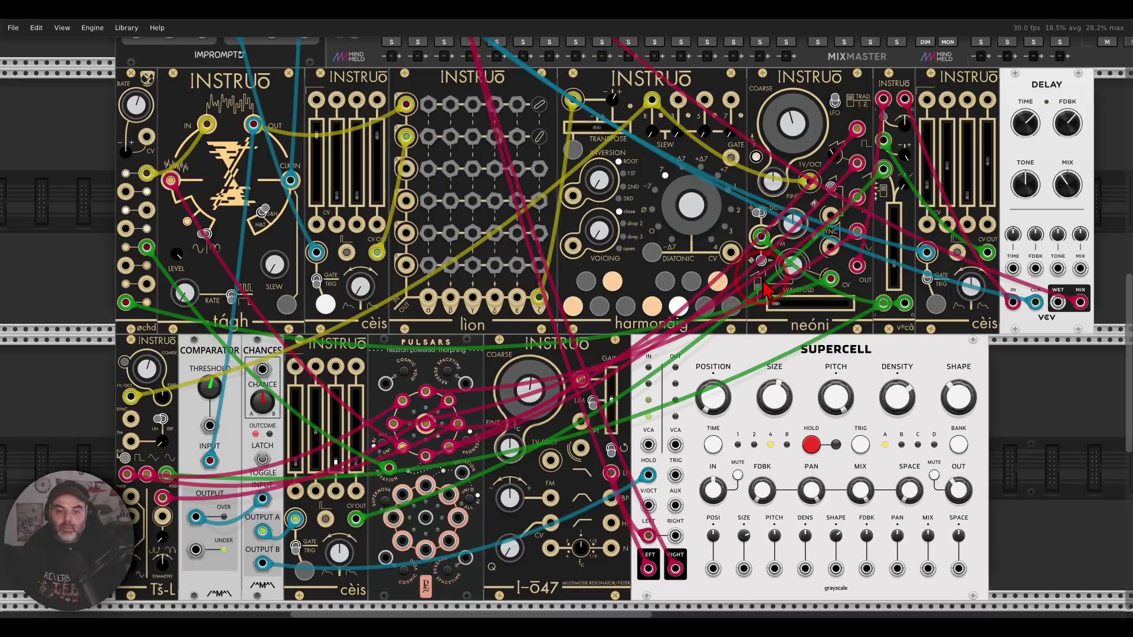
left_click_drag(871, 339, 878, 353)
key("Escape")
Examine the second patch's øchd and tágh cross-modulation and the øchd control of the VCA between the tóna and neóni.
scroll(429, 172, "up", 2)
scroll(502, 195, "down", 2)
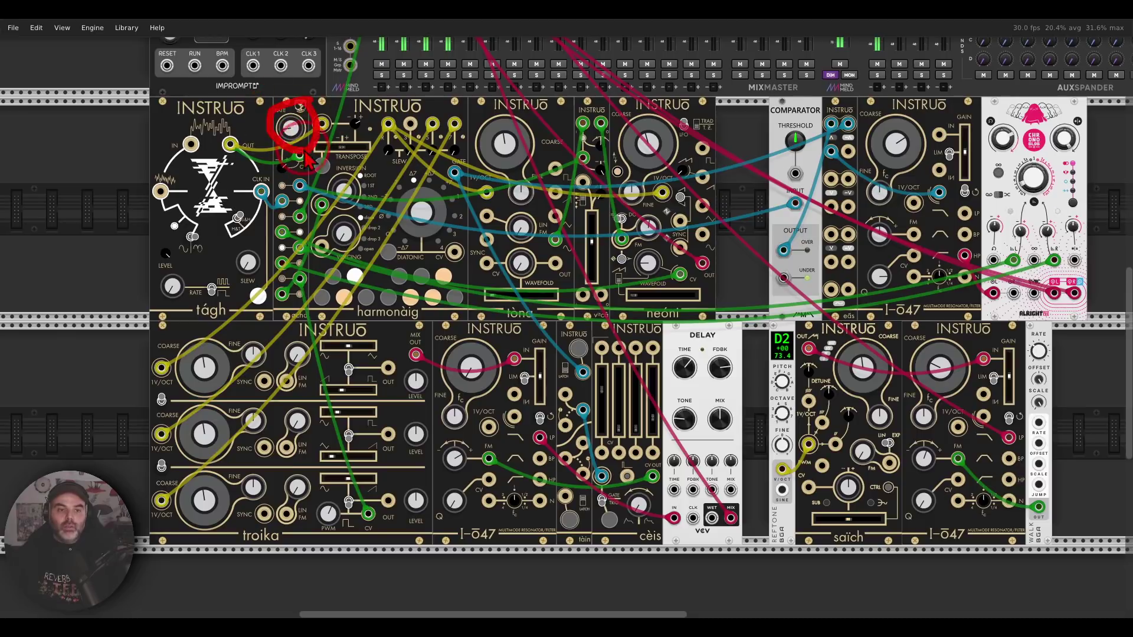
mouse_move(308, 162)
left_mouse_down()
mouse_move(298, 236)
mouse_move(248, 239)
mouse_move(233, 201)
mouse_move(220, 201)
mouse_move(236, 179)
mouse_move(209, 147)
mouse_move(219, 128)
mouse_move(253, 139)
mouse_move(252, 121)
mouse_move(253, 151)
left_mouse_up()
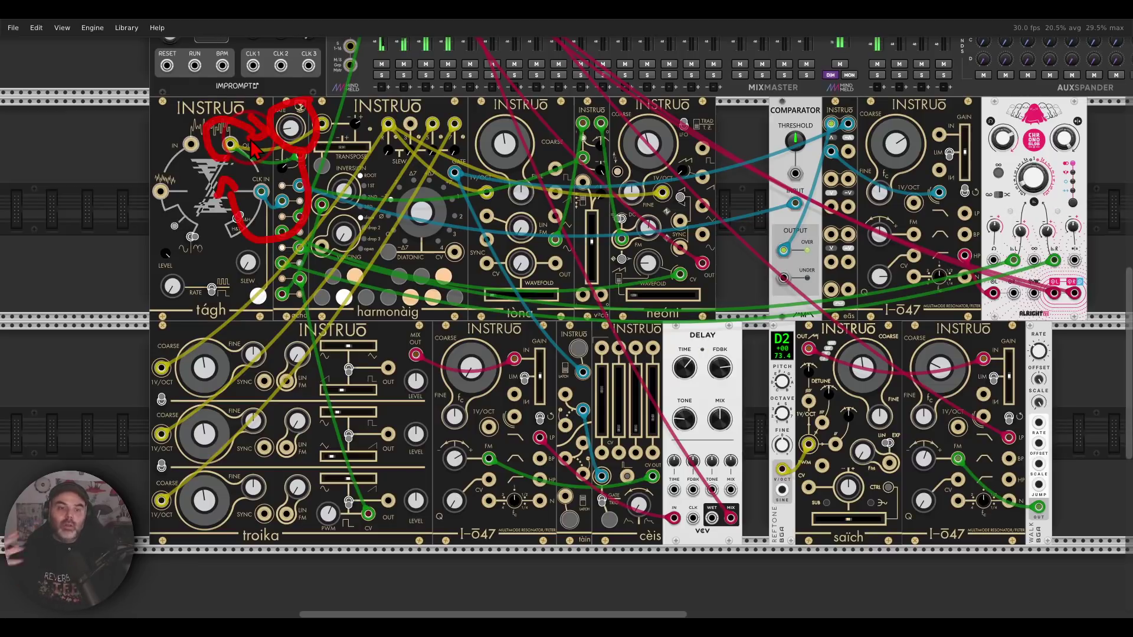
left_click(252, 149)
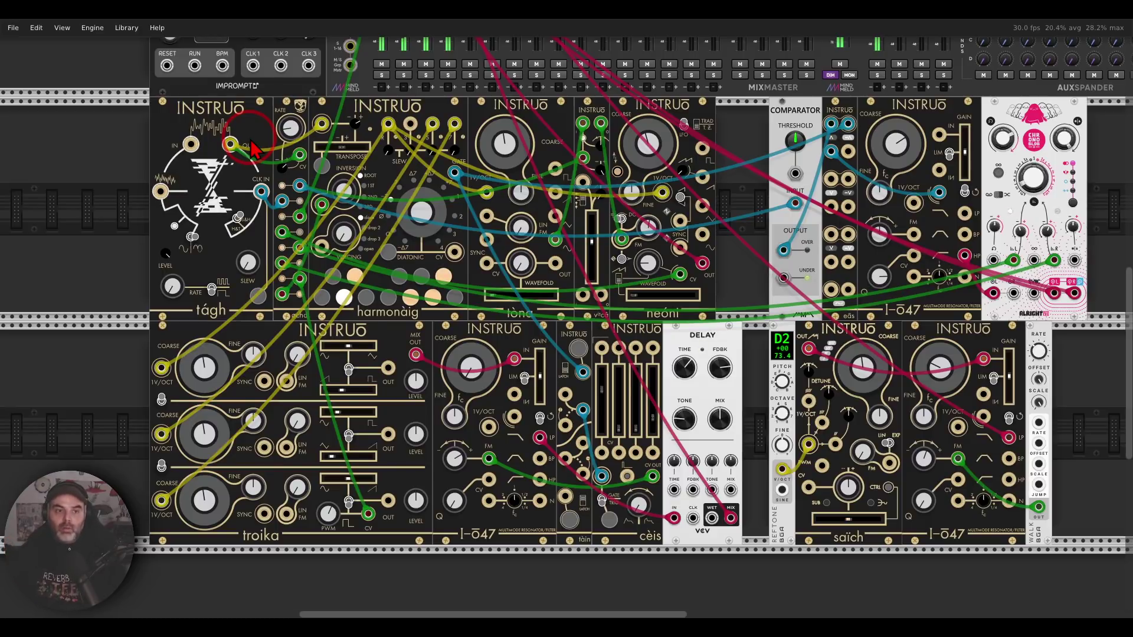
mouse_move(239, 124)
left_mouse_down()
mouse_move(194, 148)
mouse_move(240, 165)
mouse_move(240, 133)
mouse_move(307, 152)
left_mouse_up()
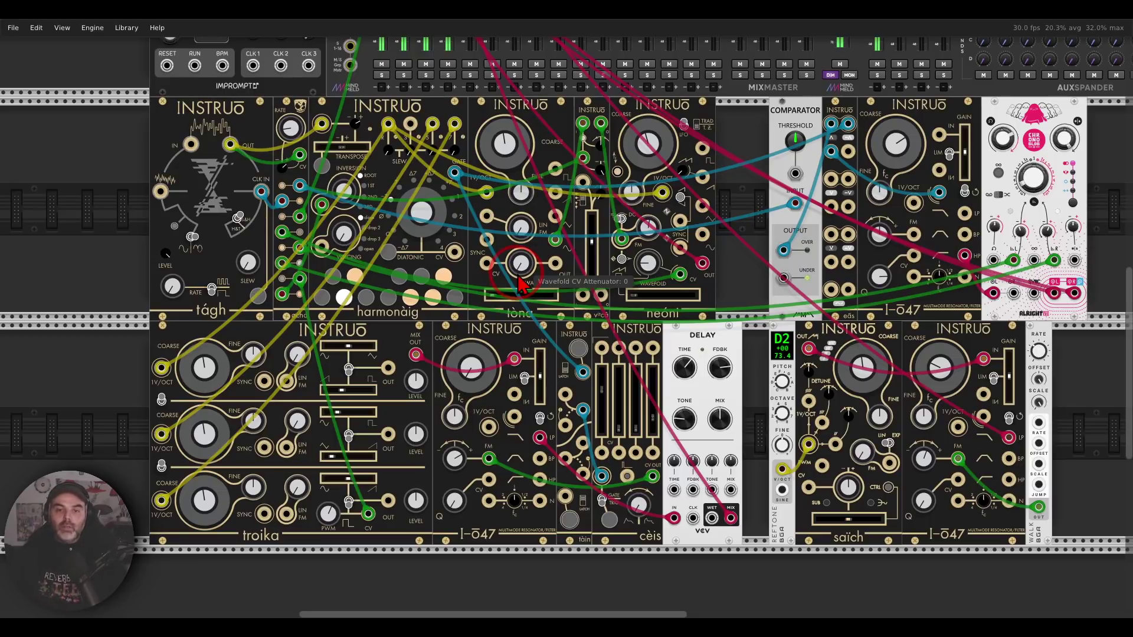
mouse_move(602, 100)
left_mouse_down()
mouse_move(578, 150)
mouse_move(623, 156)
mouse_move(596, 99)
mouse_move(582, 172)
left_mouse_up()
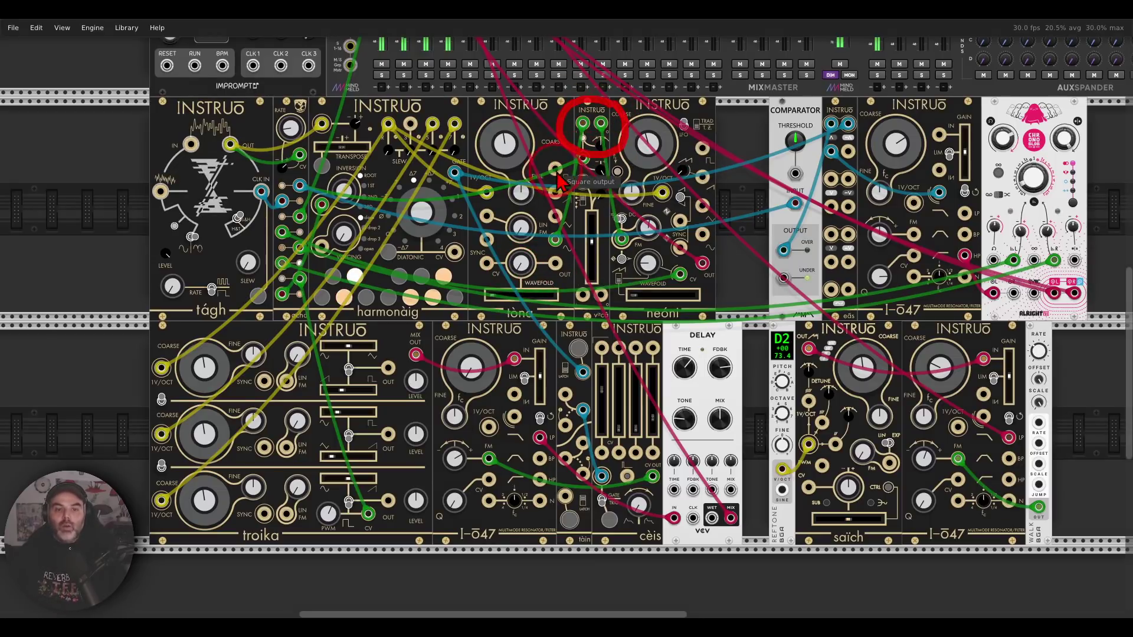
mouse_move(322, 180)
left_mouse_down()
mouse_move(578, 167)
mouse_move(554, 159)
mouse_move(591, 163)
mouse_move(582, 175)
mouse_move(624, 222)
mouse_move(634, 208)
mouse_move(635, 226)
mouse_move(593, 223)
left_mouse_up()
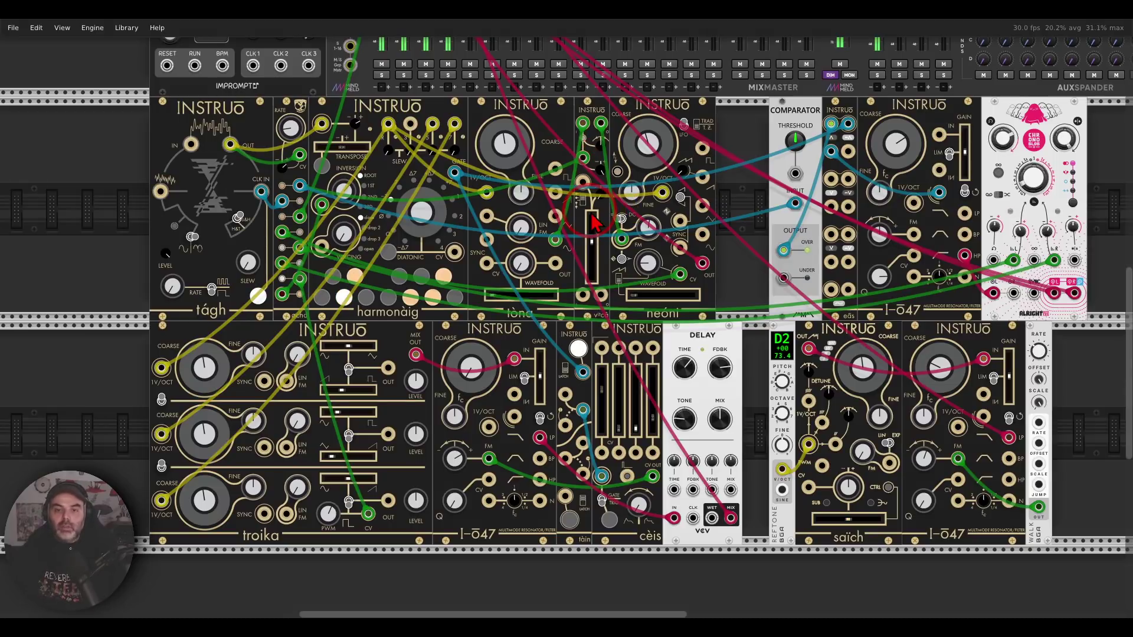
Solo mixer channel 1 to hear that voice alone, and switch the solo off again.
left_click(382, 75)
left_click(534, 192)
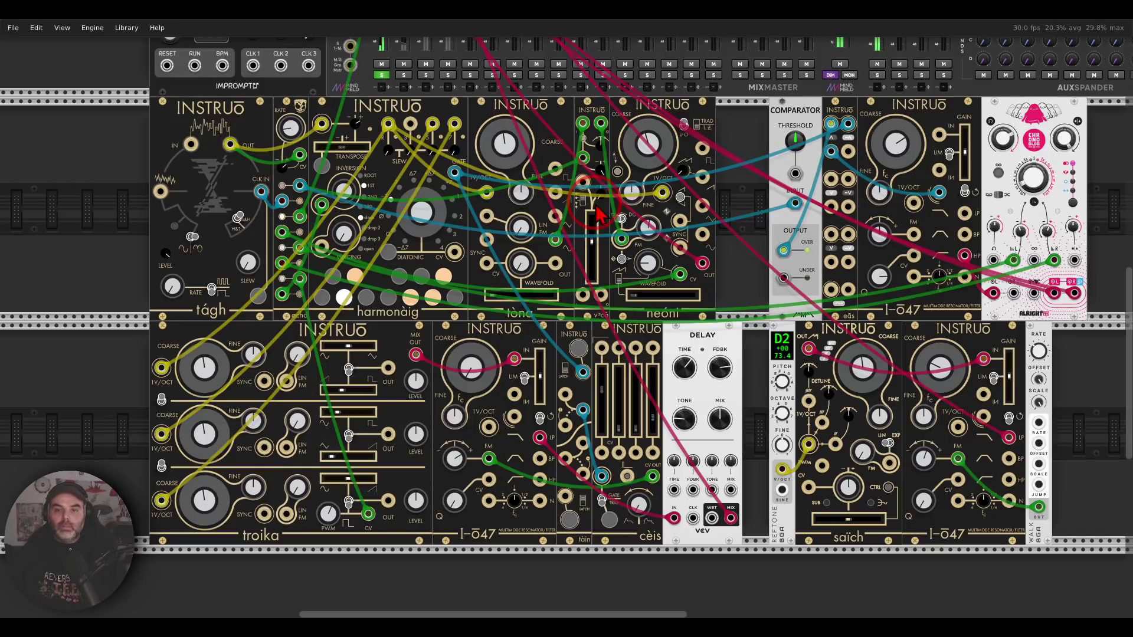
left_click(382, 75)
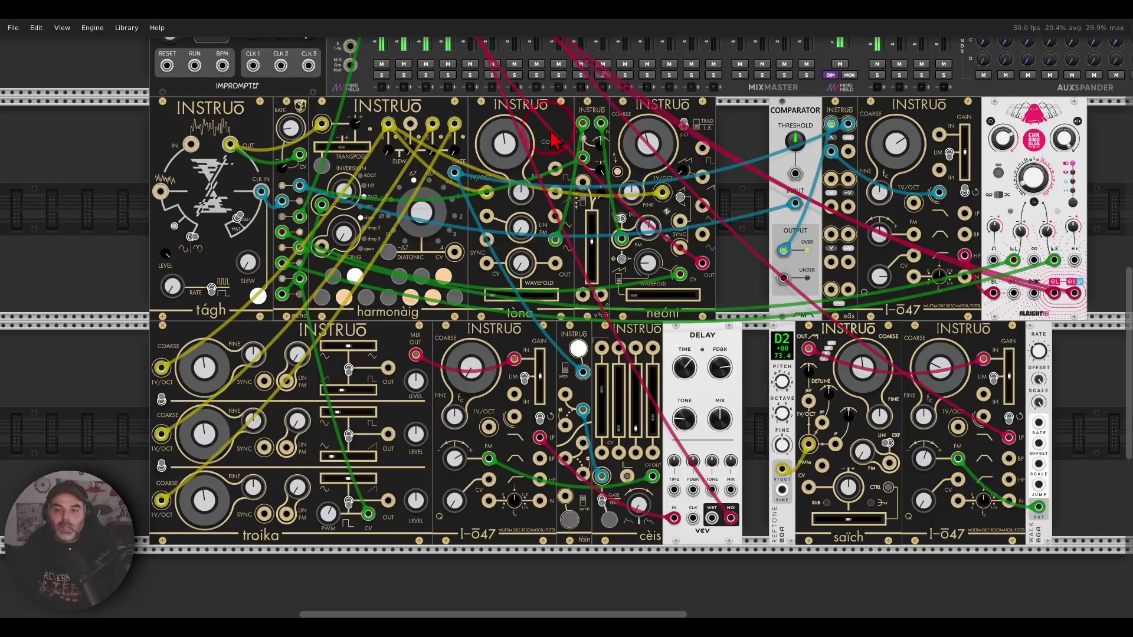
Trace the øchd through the Comparator and the harmonàig's gate into the narrow INSTRUō module, and on to the upper I-ō47.
mouse_move(325, 170)
left_mouse_down()
mouse_move(288, 207)
mouse_move(334, 182)
mouse_move(329, 192)
mouse_move(700, 179)
mouse_move(773, 172)
mouse_move(766, 160)
mouse_move(788, 170)
mouse_move(767, 189)
left_mouse_up()
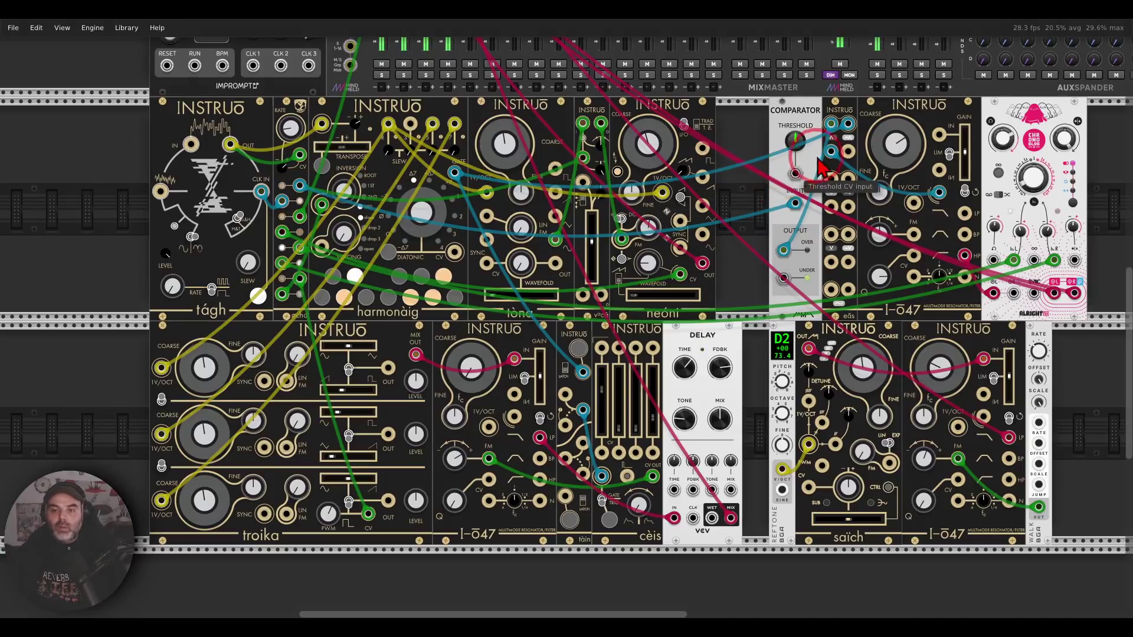
mouse_move(861, 112)
left_mouse_down()
mouse_move(829, 106)
mouse_move(813, 125)
mouse_move(817, 144)
mouse_move(844, 150)
mouse_move(873, 118)
mouse_move(867, 106)
mouse_move(828, 152)
mouse_move(788, 236)
mouse_move(778, 233)
mouse_move(801, 255)
left_mouse_up()
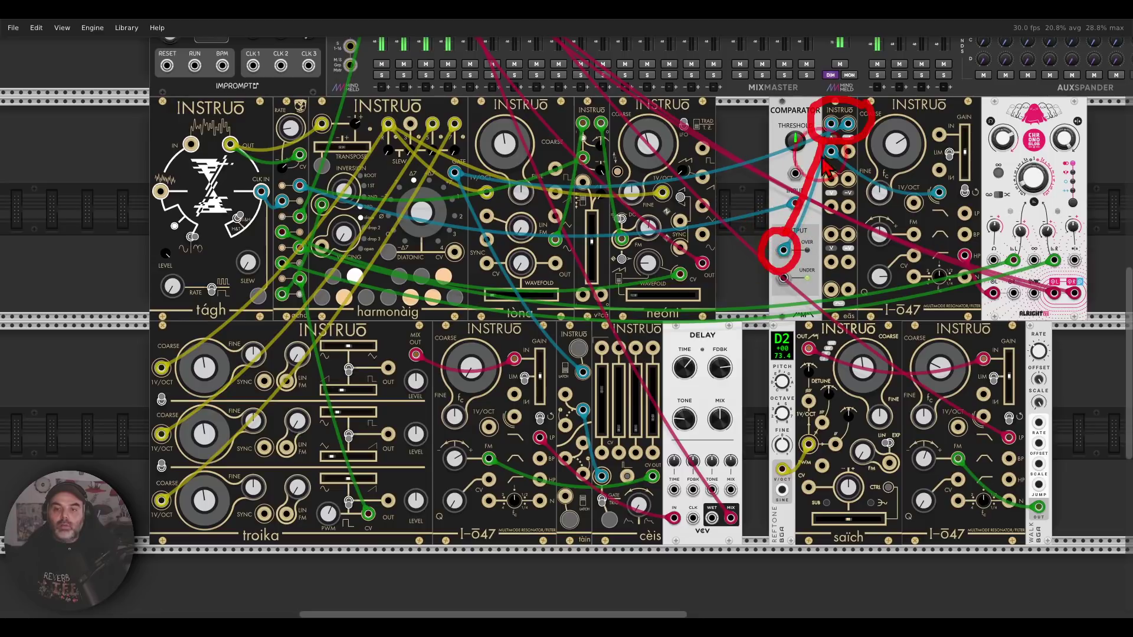
mouse_move(821, 150)
left_mouse_down()
mouse_move(736, 159)
mouse_move(521, 171)
mouse_move(475, 172)
mouse_move(439, 154)
mouse_move(433, 191)
mouse_move(472, 171)
left_mouse_up()
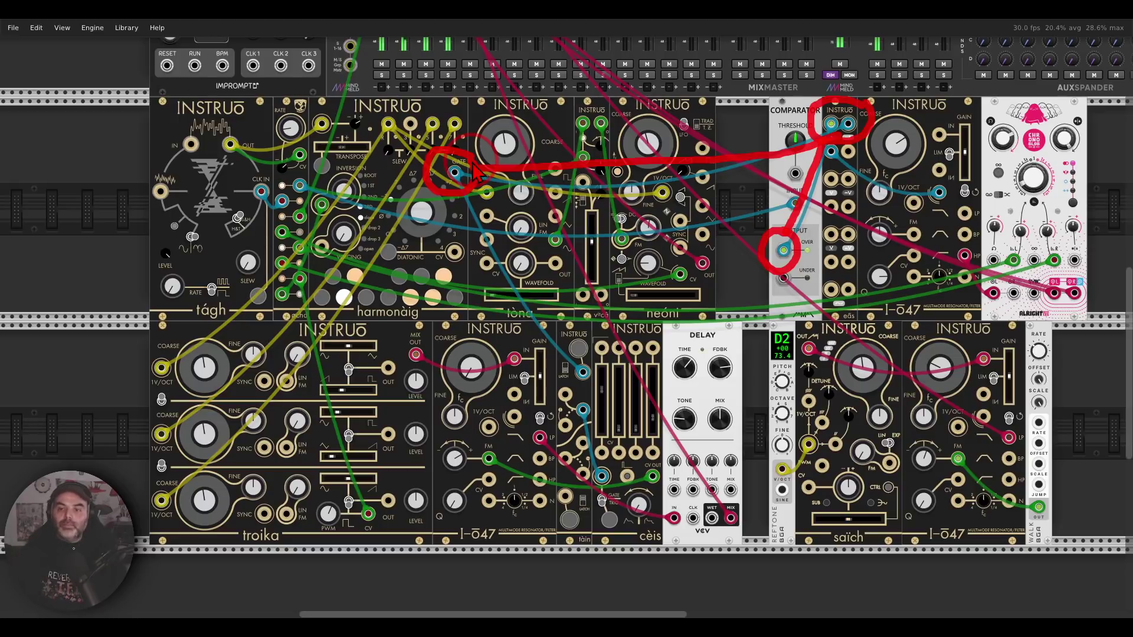
key("shift+super+F11")
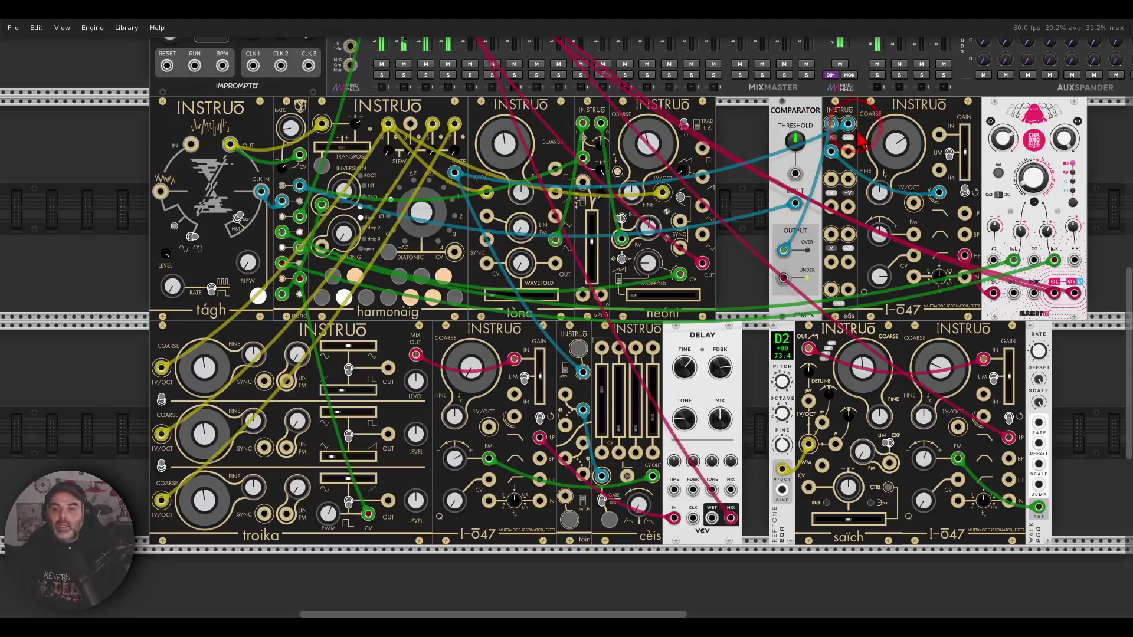
mouse_move(859, 114)
left_mouse_down()
mouse_move(843, 171)
mouse_move(840, 135)
mouse_move(845, 160)
mouse_move(911, 192)
mouse_move(905, 176)
mouse_move(924, 181)
mouse_move(900, 190)
left_mouse_up()
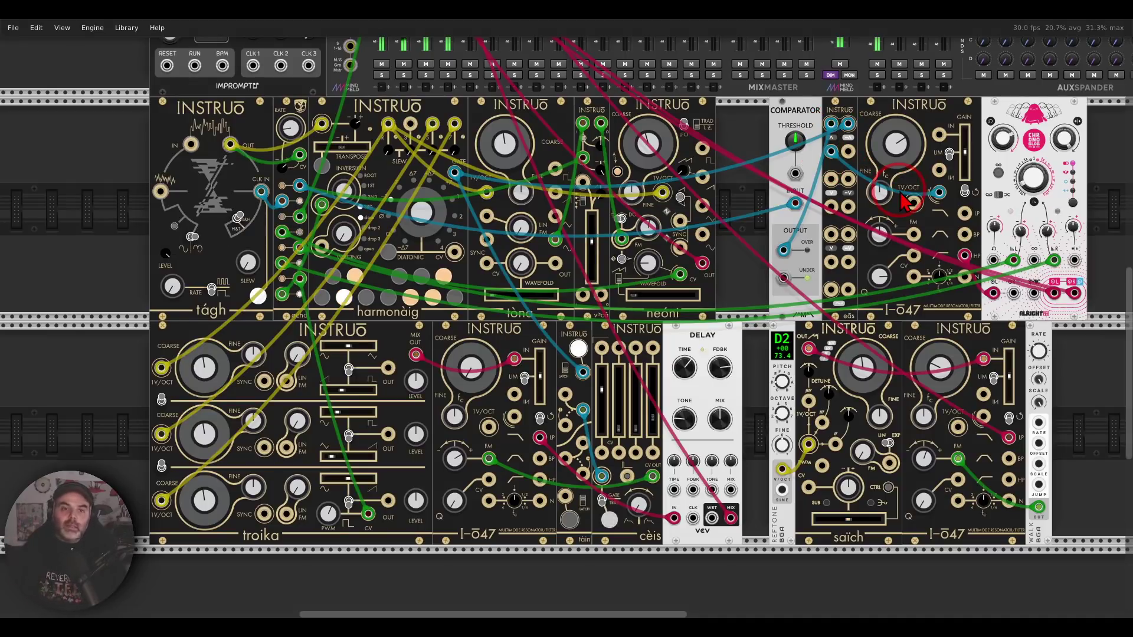
Solo mixer channel 2 to hear the I-ō47 voice alone, and switch the solo off again.
left_click(405, 74)
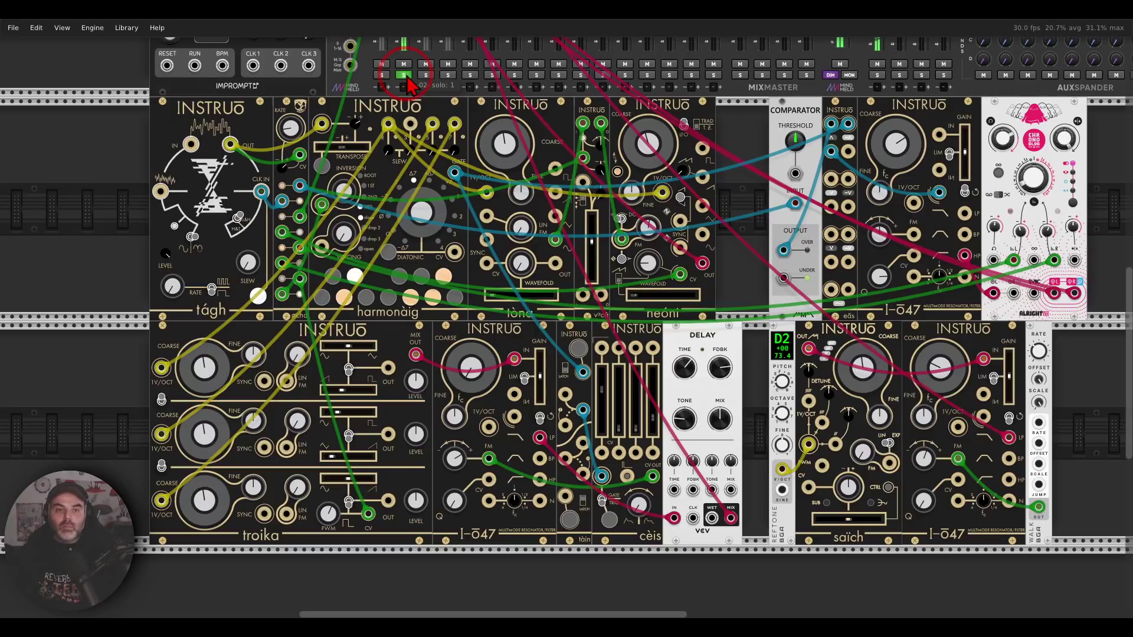
left_click(407, 78)
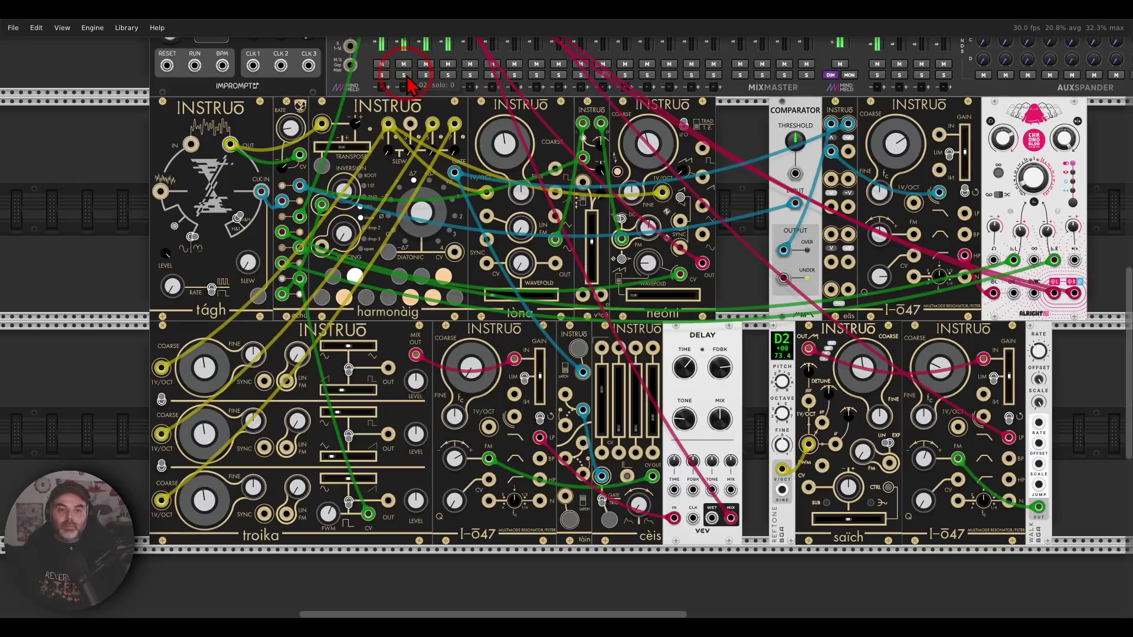
Trace the harmonàig's pitch outputs into the troika's 1V/OCT inputs and its gate output down to the tàin.
mouse_move(454, 108)
left_mouse_down()
mouse_move(423, 106)
mouse_move(370, 149)
mouse_move(448, 156)
mouse_move(453, 106)
left_mouse_up()
mouse_move(408, 158)
left_mouse_down()
mouse_move(260, 364)
mouse_move(307, 378)
left_mouse_up()
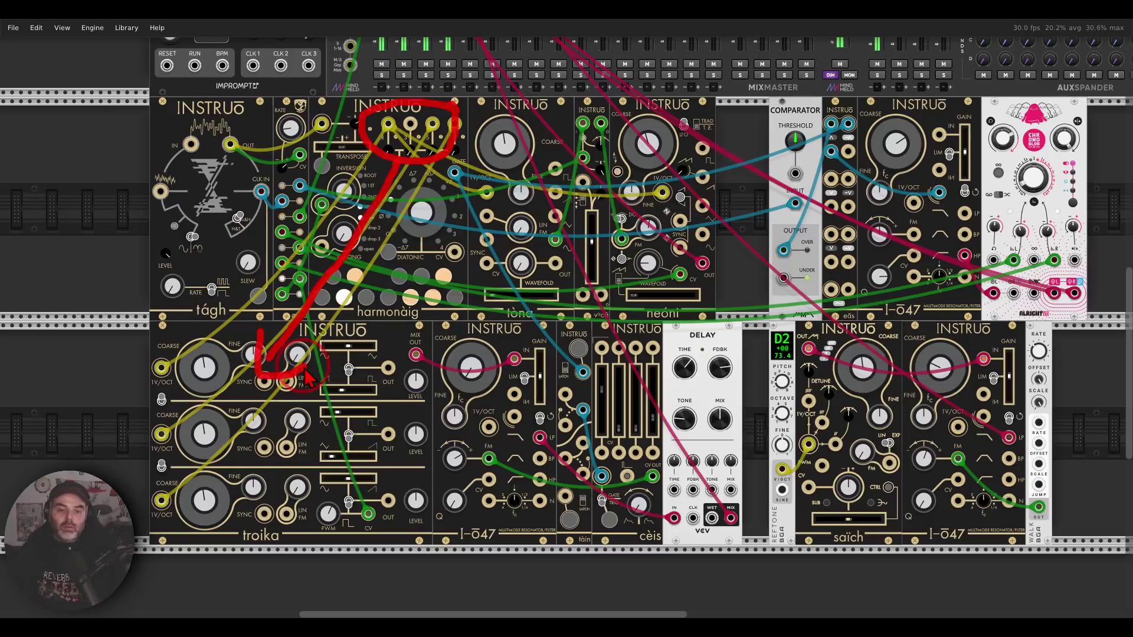
key("Escape")
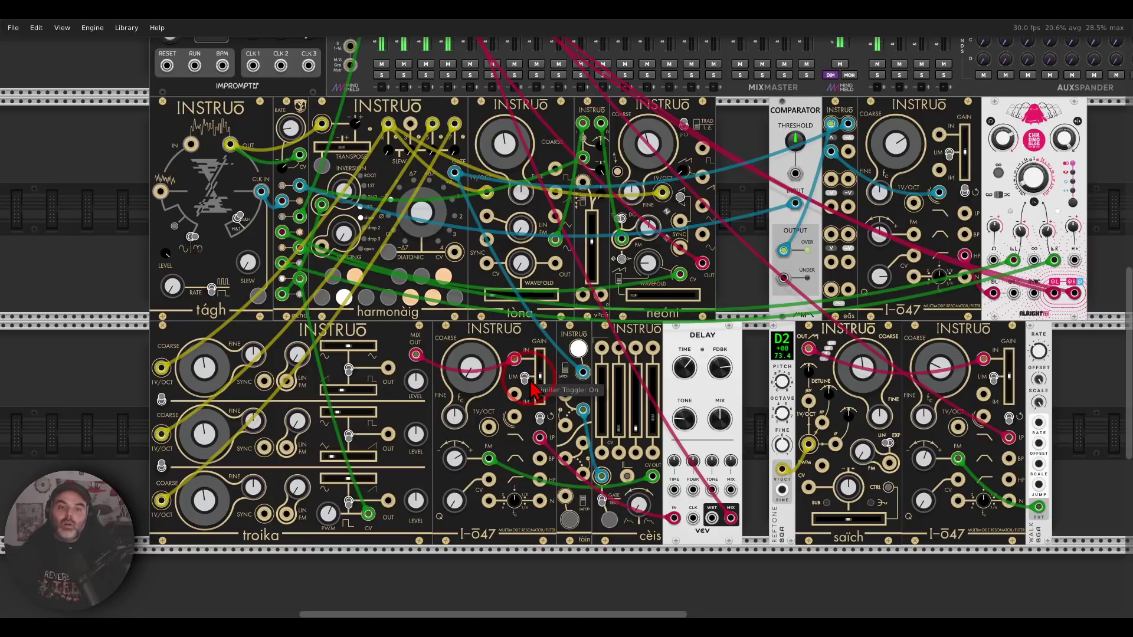
mouse_move(464, 162)
left_mouse_down()
mouse_move(445, 192)
mouse_move(471, 180)
mouse_move(465, 165)
mouse_move(471, 211)
left_mouse_up()
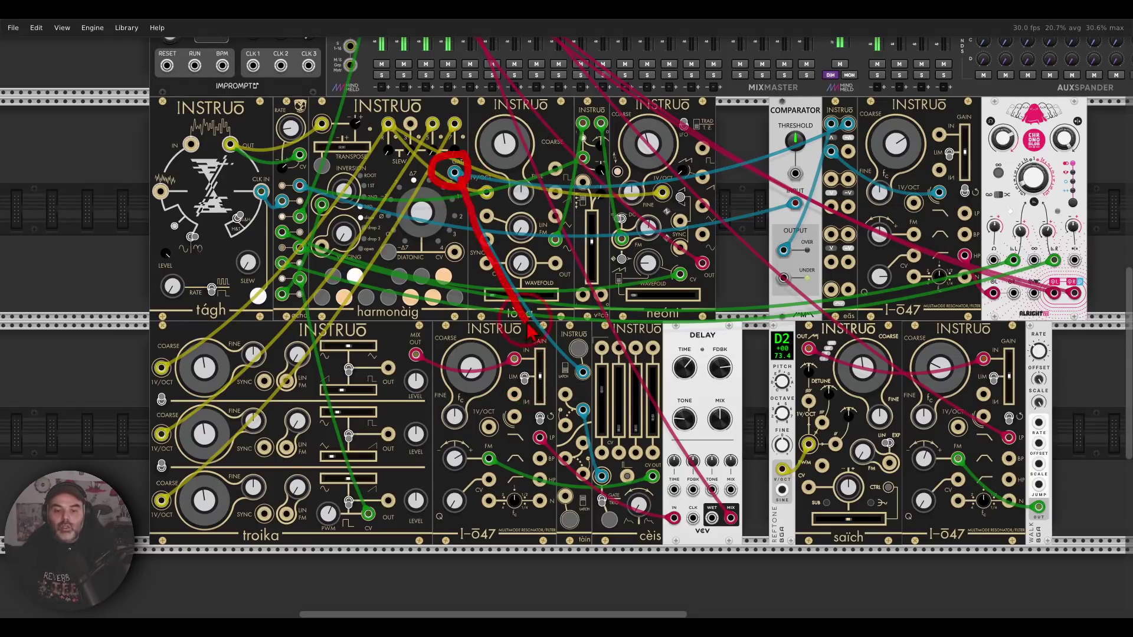
mouse_move(529, 326)
left_mouse_down()
mouse_move(555, 356)
mouse_move(543, 366)
left_mouse_up()
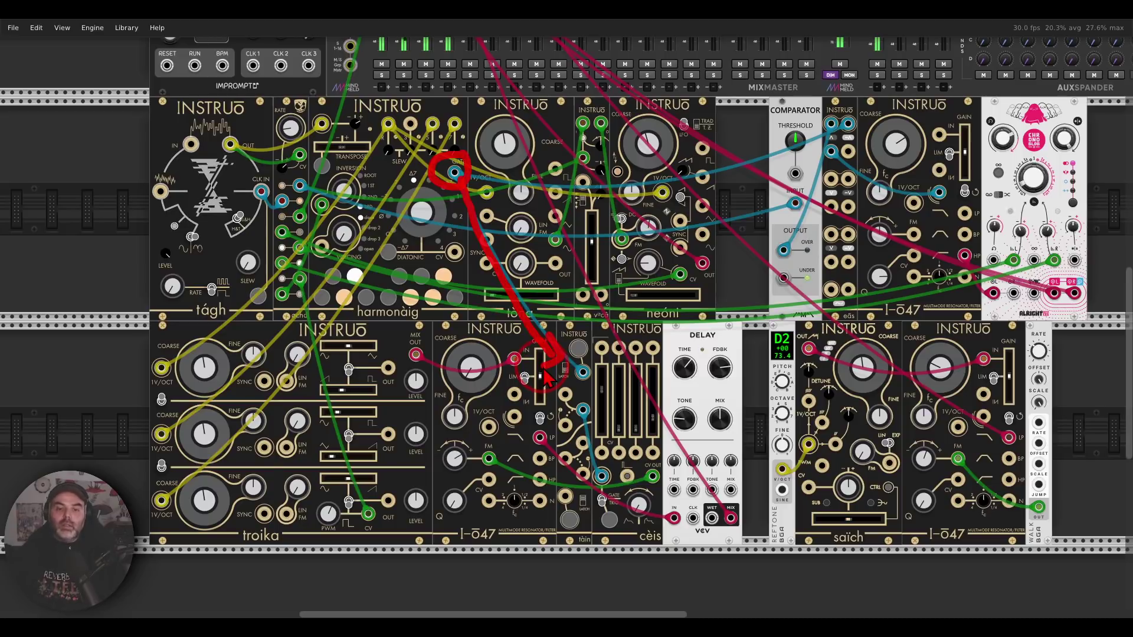
Trace the harmonàig's gate signal through the tàin to its outputs beside the cèis.
key("Escape")
mouse_move(590, 398)
left_mouse_down()
mouse_move(554, 396)
mouse_move(546, 422)
mouse_move(557, 454)
mouse_move(589, 453)
mouse_move(596, 404)
left_mouse_up()
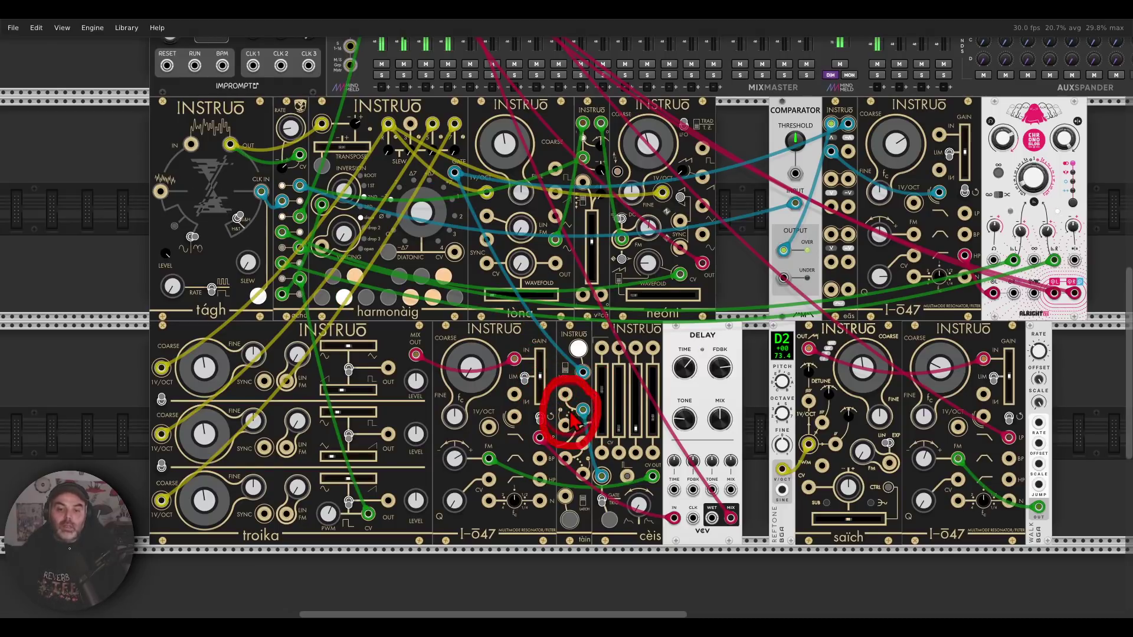
mouse_move(561, 412)
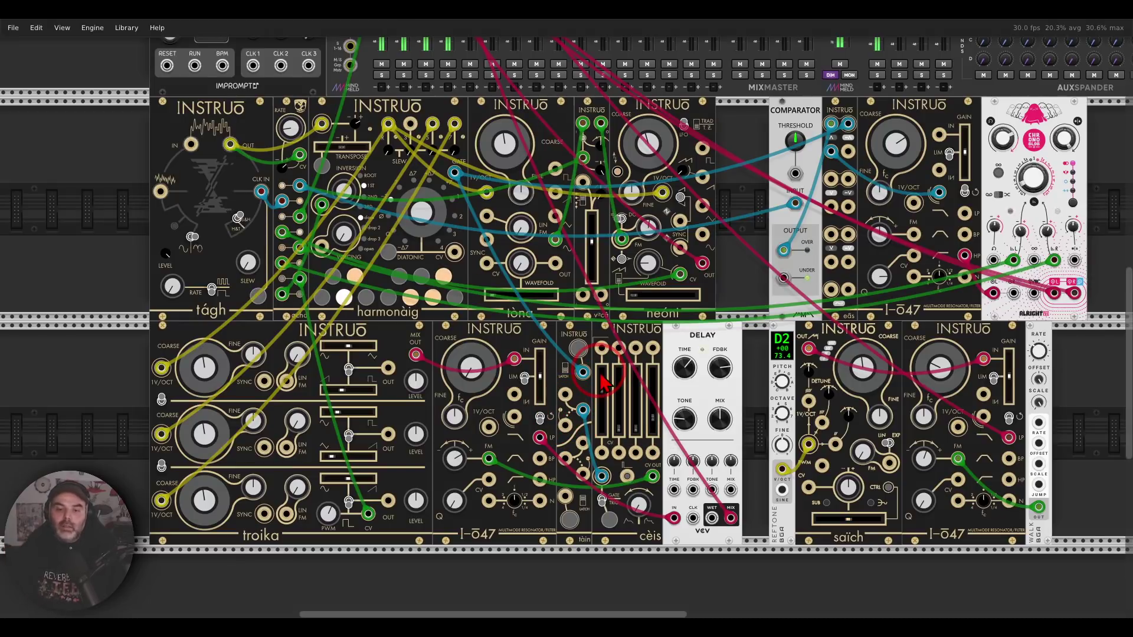
Solo mixer channel 3 to hear the troika voice alone, and switch the solo off again.
left_click(426, 77)
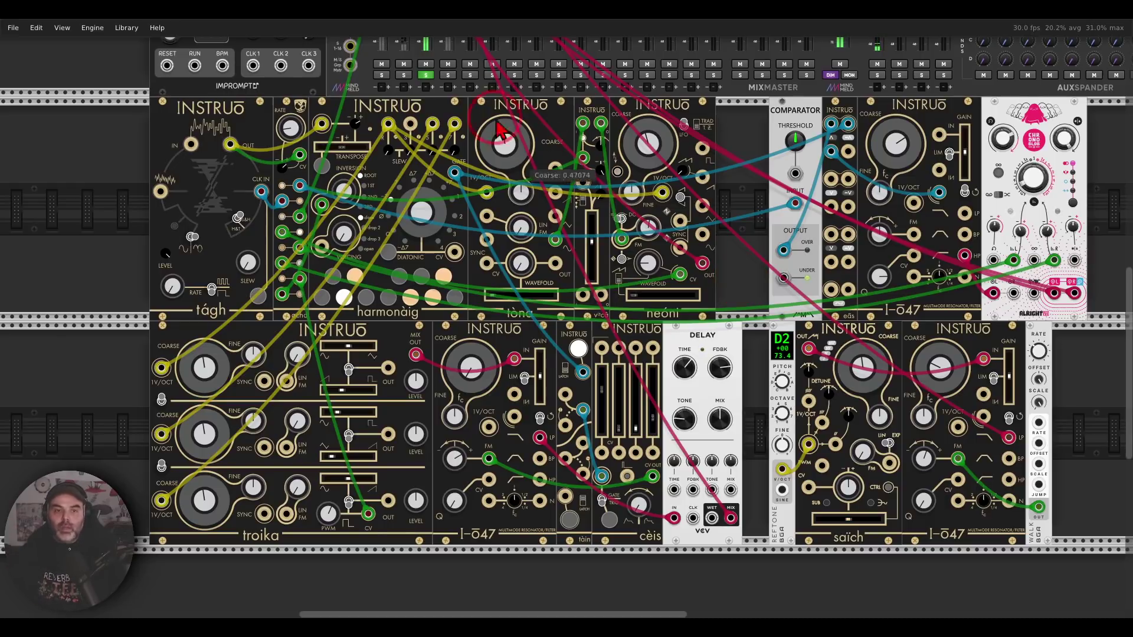
left_click(426, 75)
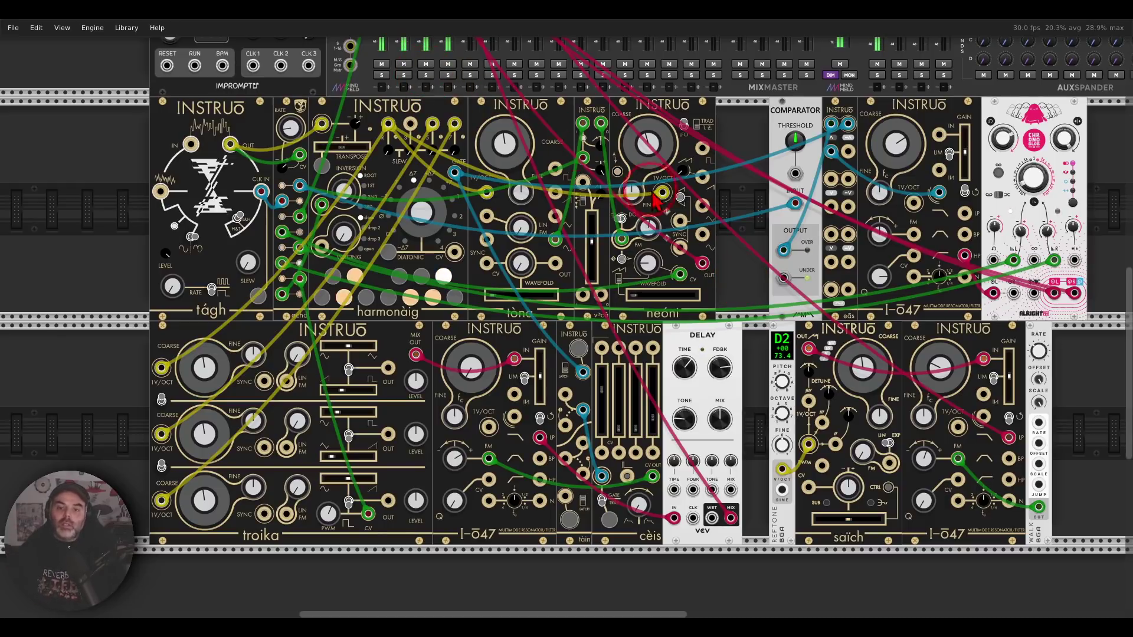
Mark the saïch and its neighbouring I-ō47 as the patch's remaining voice, and clear the marking.
mouse_move(1012, 325)
left_mouse_down()
mouse_move(864, 316)
mouse_move(804, 365)
mouse_move(852, 431)
mouse_move(987, 430)
mouse_move(1022, 380)
mouse_move(1012, 334)
left_mouse_up()
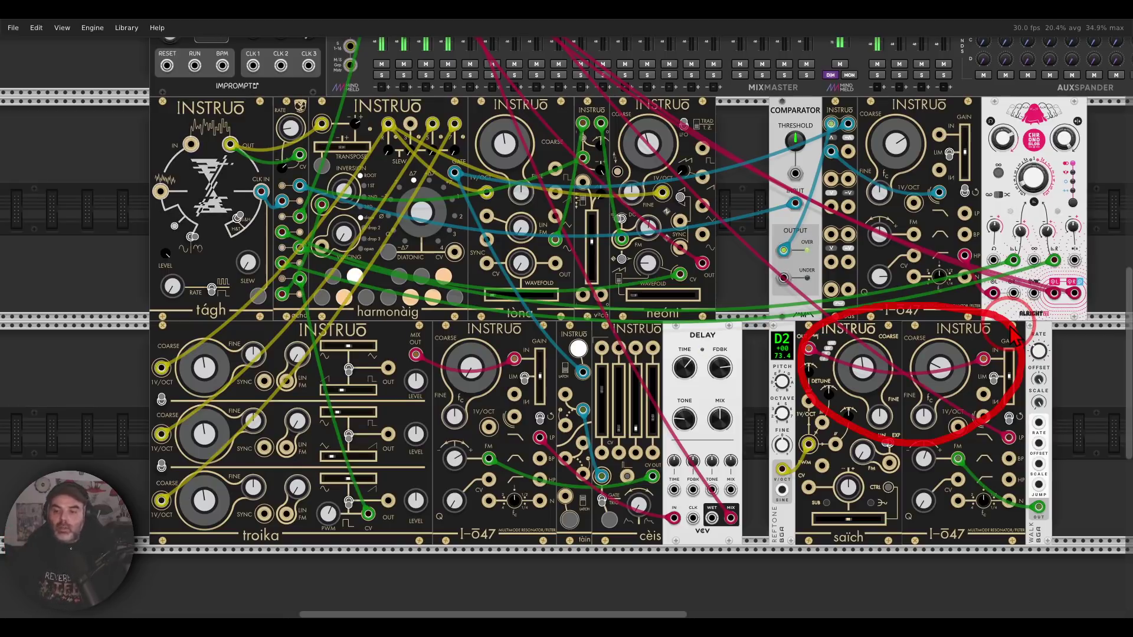
key("Escape")
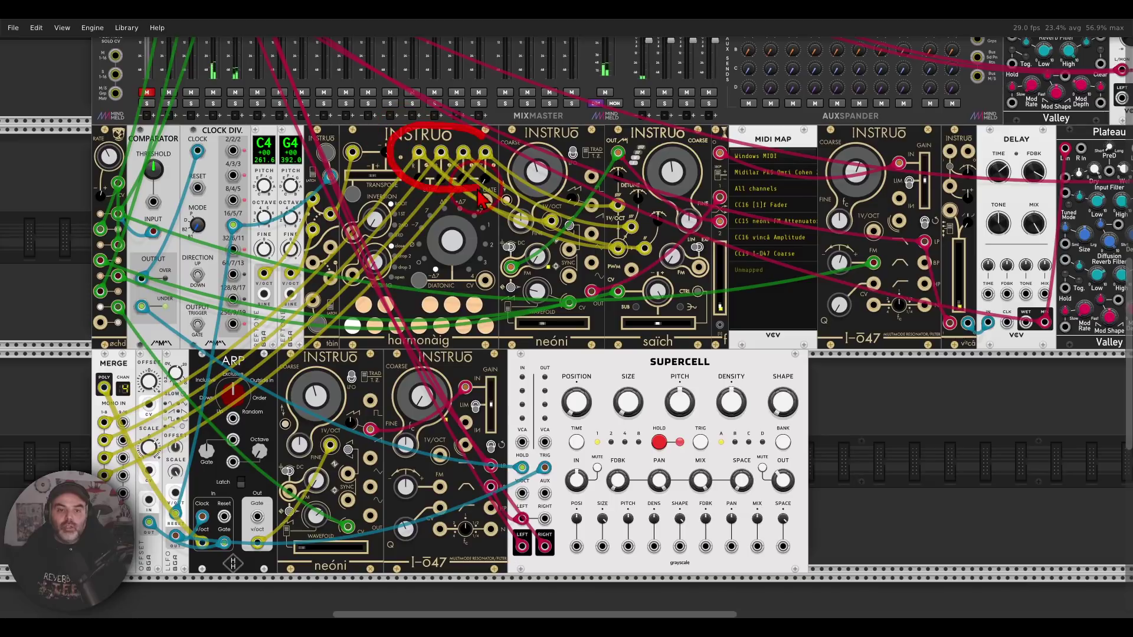
Trace the harmonàig's pitch outputs into the saïch, the saïch's output into the neóni's FM, and the fader module beside the MIDI Map.
mouse_move(485, 188)
left_mouse_down()
mouse_move(604, 223)
mouse_move(599, 200)
mouse_move(596, 236)
left_mouse_up()
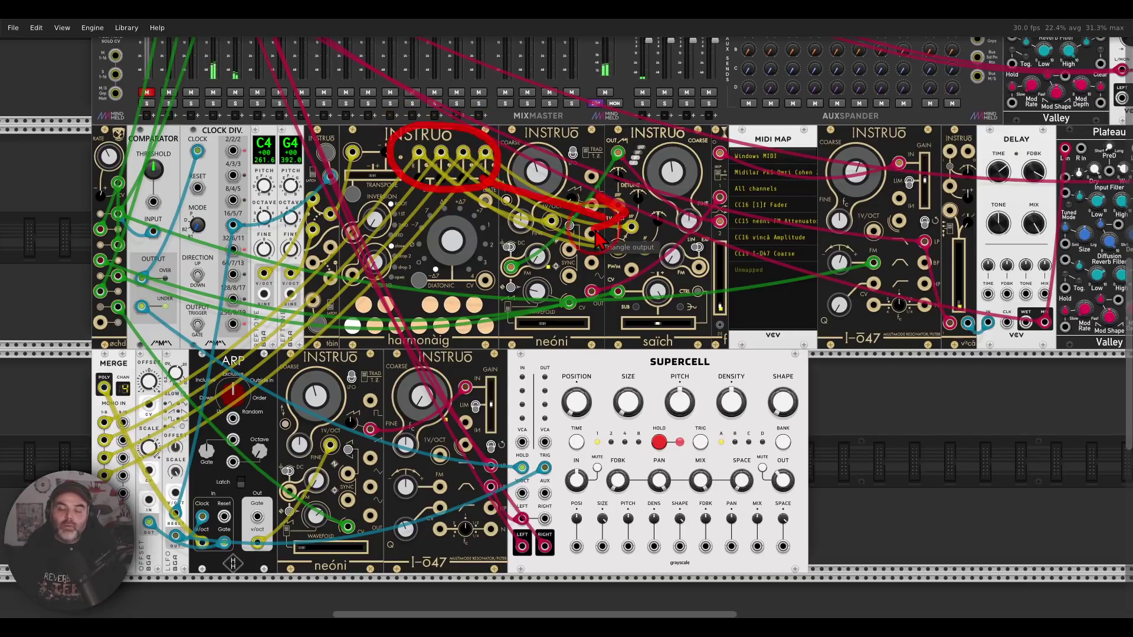
key("Escape")
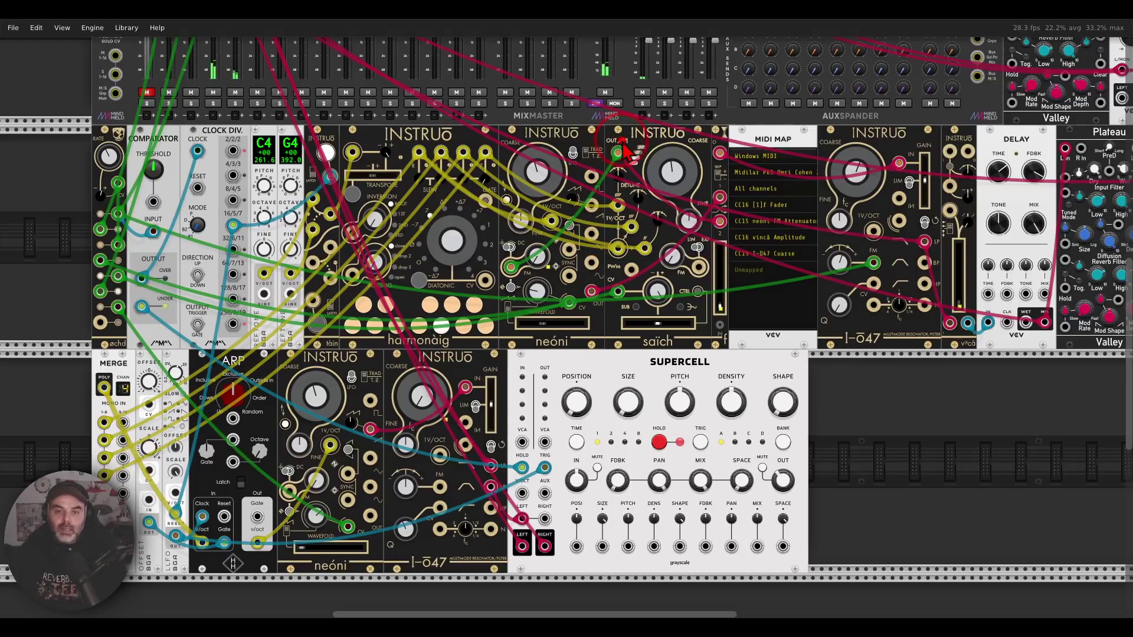
mouse_move(614, 139)
left_mouse_down()
mouse_move(637, 177)
mouse_move(617, 180)
mouse_move(590, 215)
mouse_move(523, 256)
mouse_move(546, 260)
left_mouse_up()
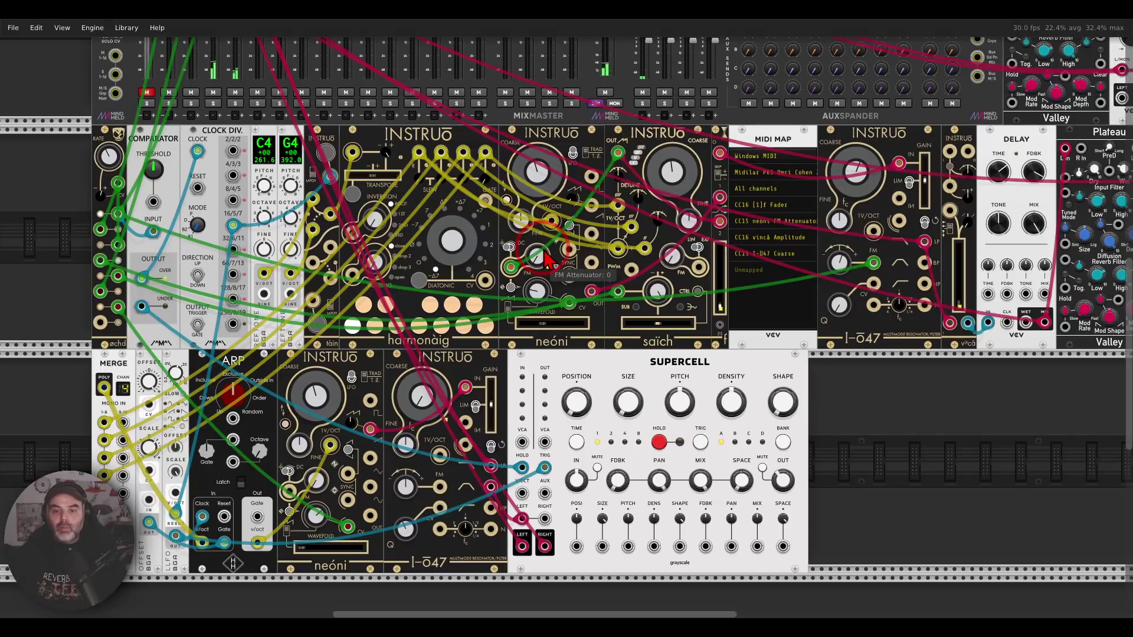
mouse_move(735, 319)
left_mouse_down()
mouse_move(704, 344)
mouse_move(733, 348)
mouse_move(733, 317)
left_mouse_up()
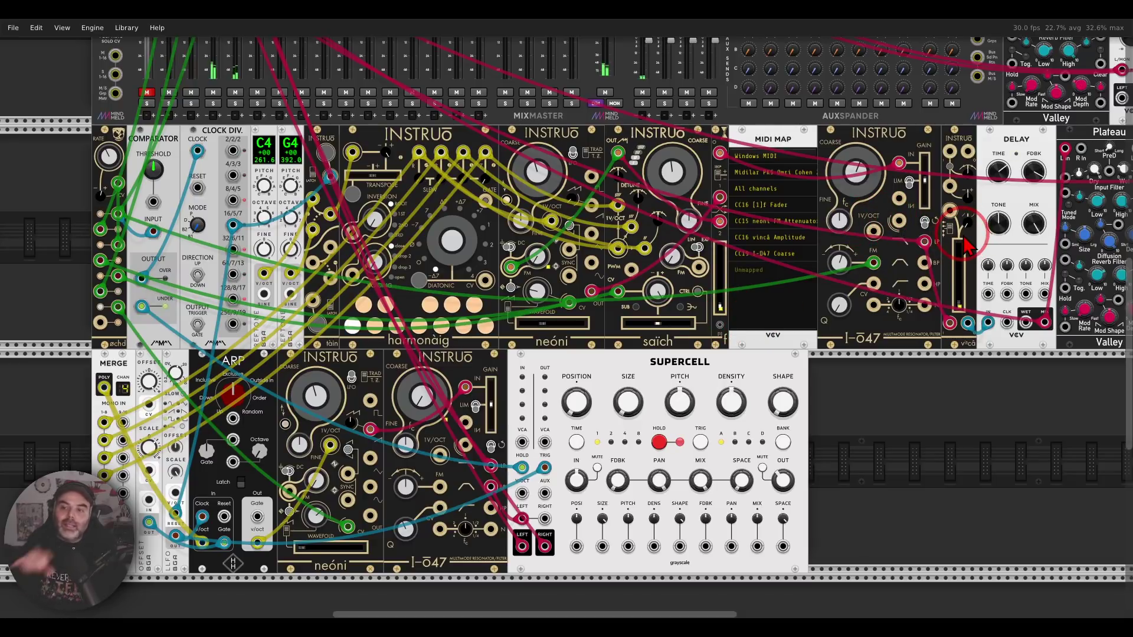
Unmute mixer channel 1, and trace the øchd through the Comparator and Clock Divider to the tàin.
left_click(147, 93)
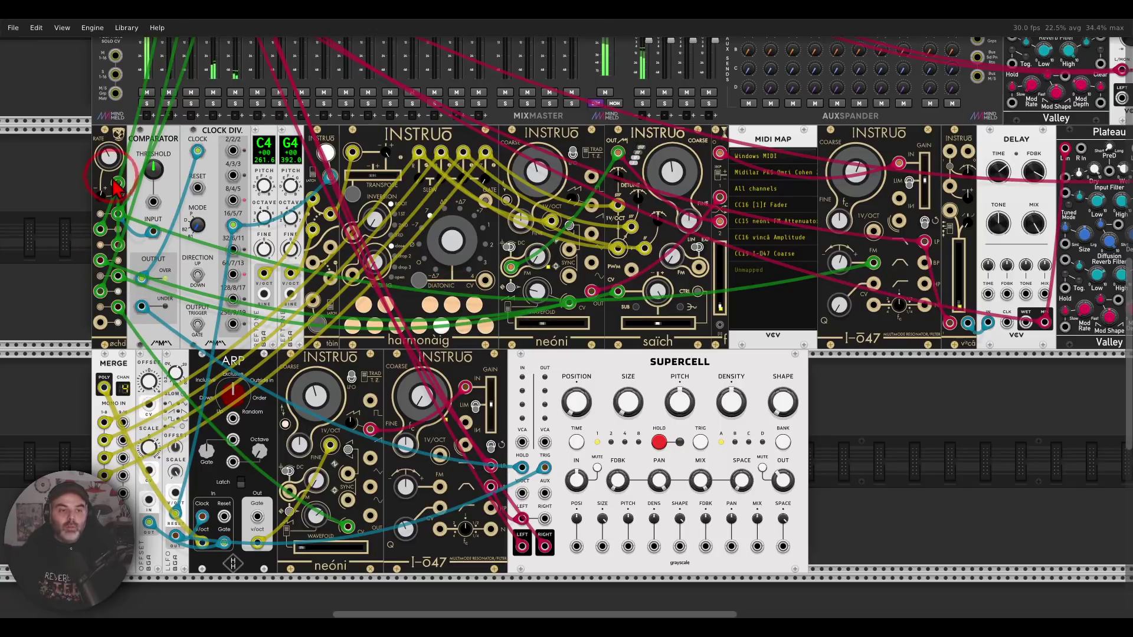
left_click_drag(126, 171, 100, 187)
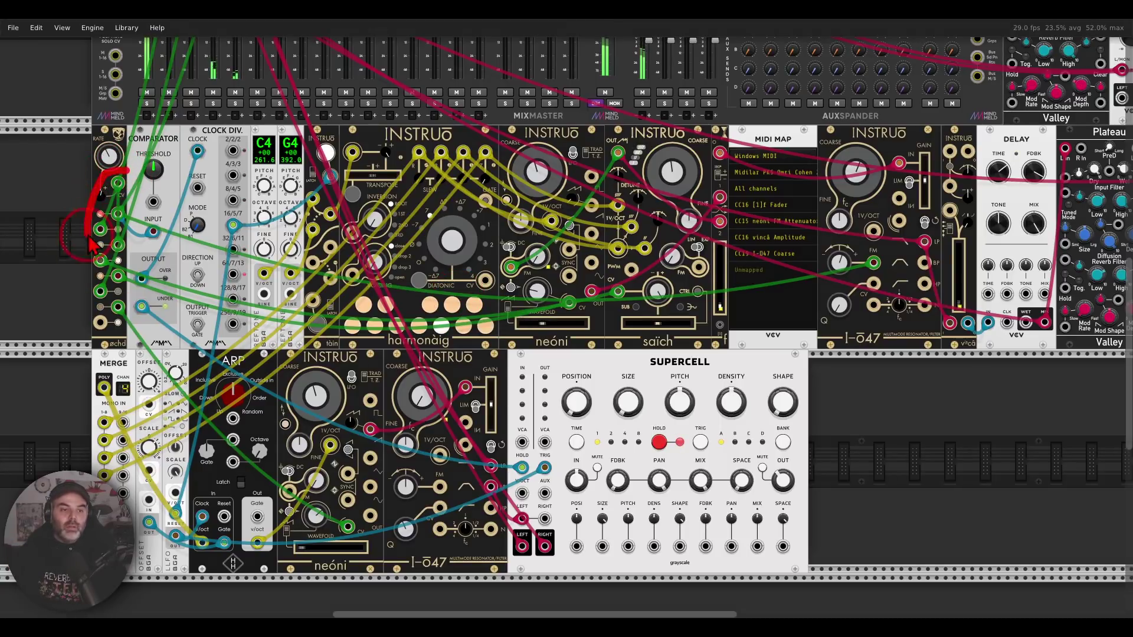
mouse_move(88, 242)
left_mouse_down()
mouse_move(134, 260)
mouse_move(144, 222)
mouse_move(130, 174)
mouse_move(129, 251)
mouse_move(97, 244)
mouse_move(104, 205)
left_mouse_up()
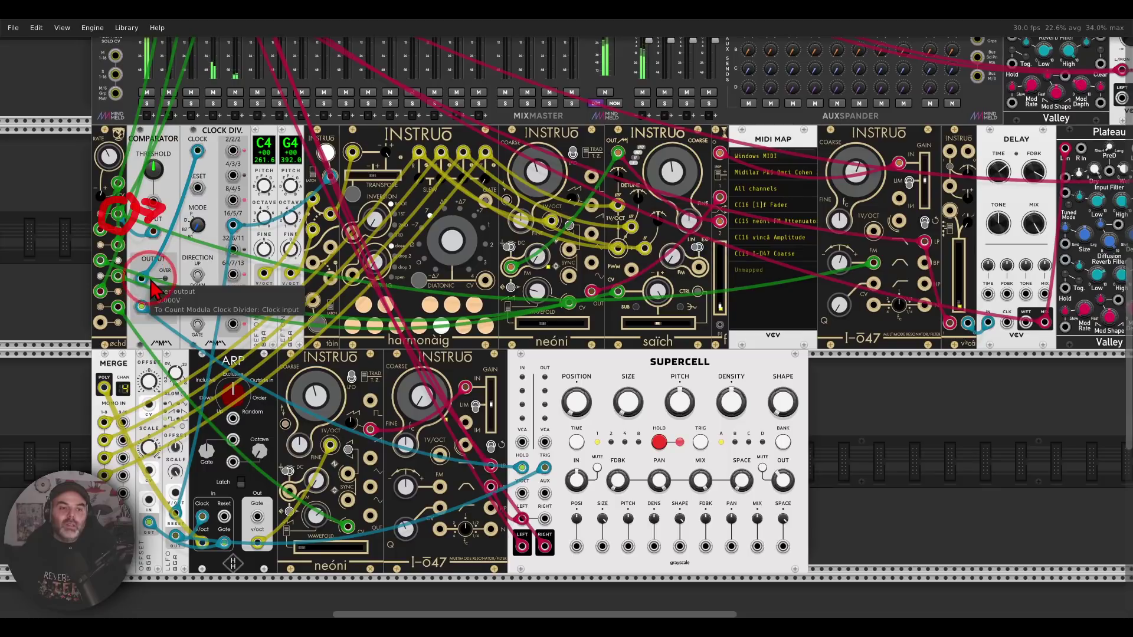
mouse_move(150, 279)
left_mouse_down()
mouse_move(192, 217)
mouse_move(176, 206)
mouse_move(312, 206)
mouse_move(328, 223)
left_mouse_up()
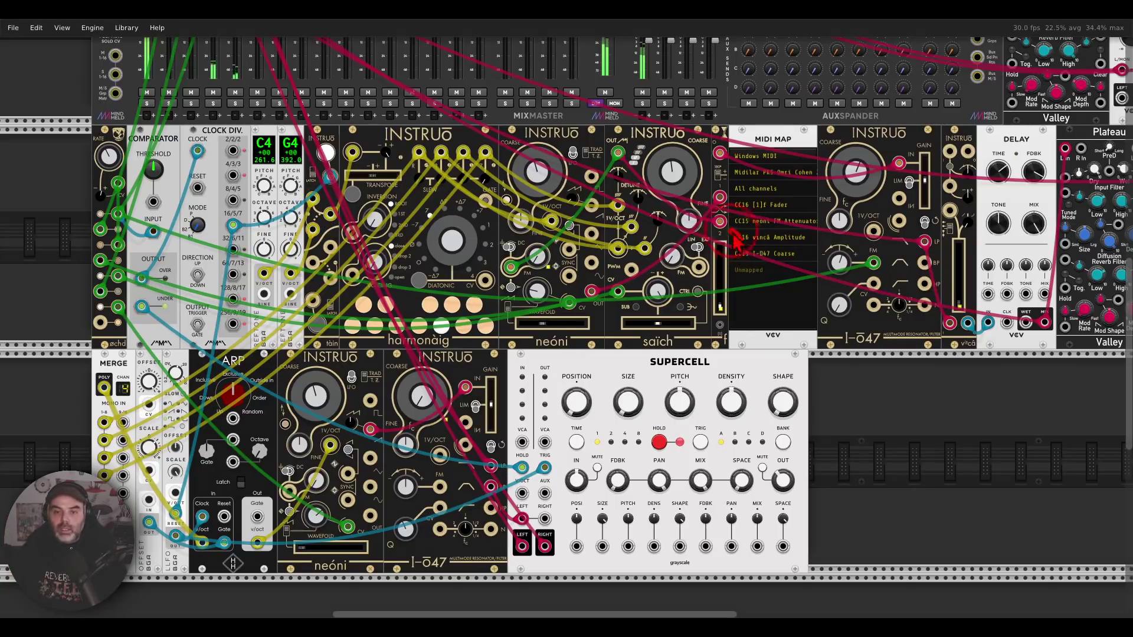
Review the MIDI Map's controller assignments and the VCA fader between the upper I-ō47 and the Delay.
mouse_move(734, 227)
left_mouse_down()
mouse_move(738, 325)
mouse_move(743, 257)
mouse_move(755, 319)
mouse_move(782, 318)
left_mouse_up()
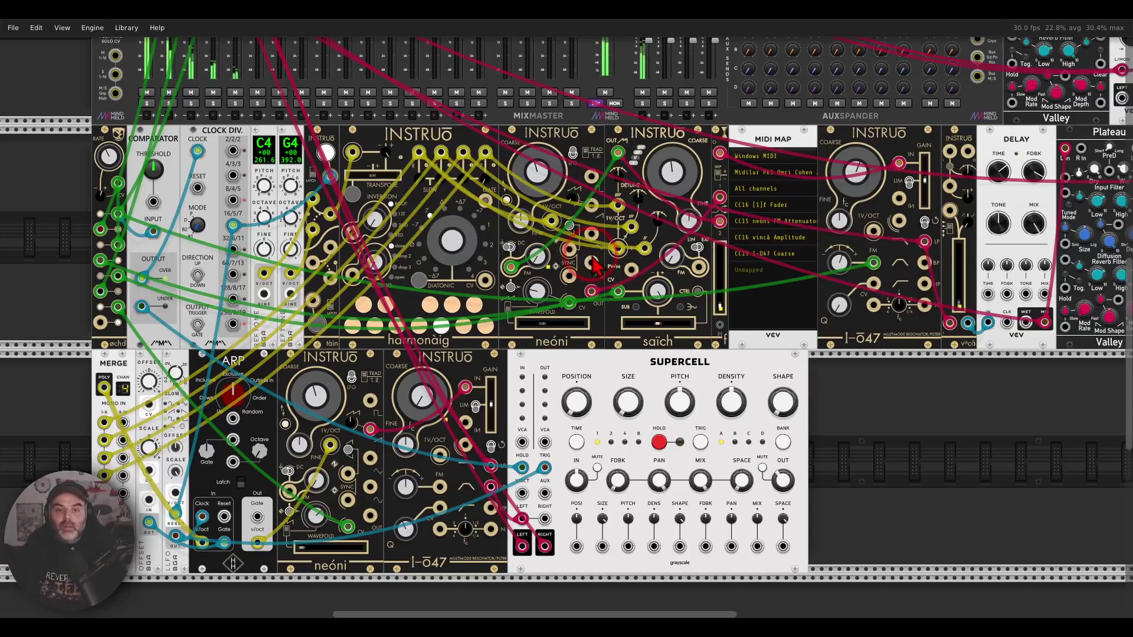
scroll(579, 269, "right", 3)
scroll(576, 274, "right", 2)
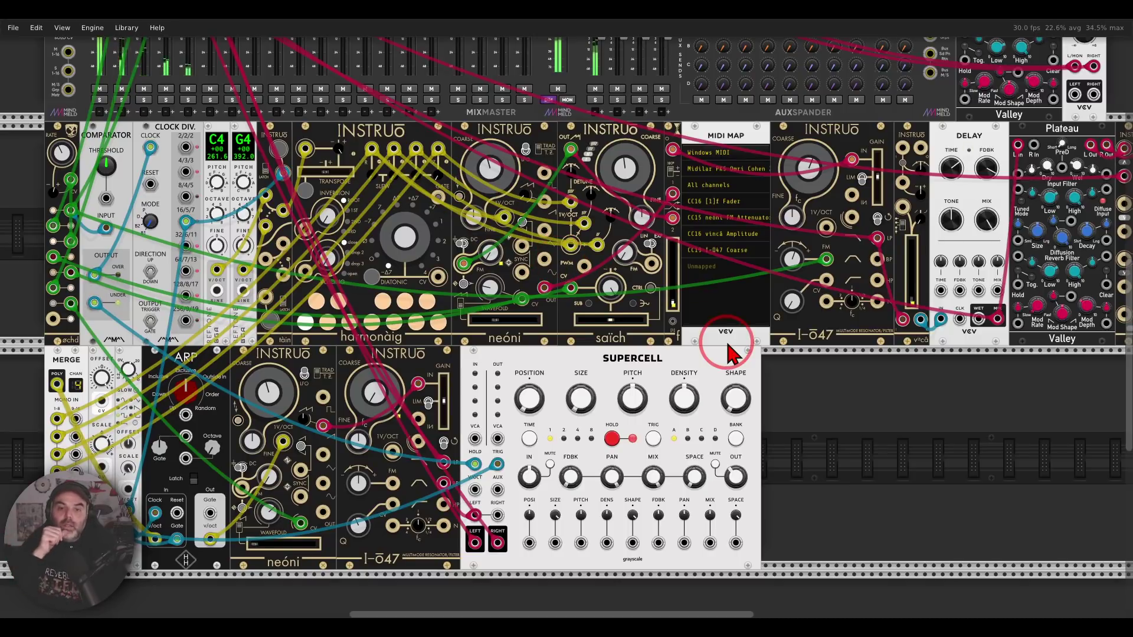
left_click_drag(794, 356, 703, 357)
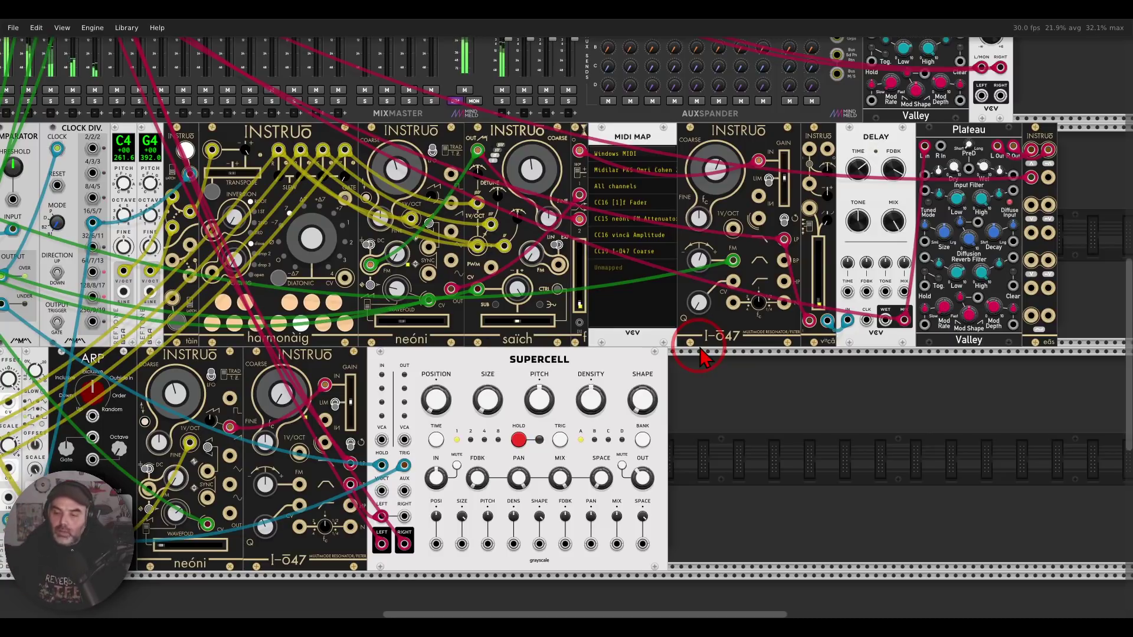
left_click_drag(841, 236, 846, 261)
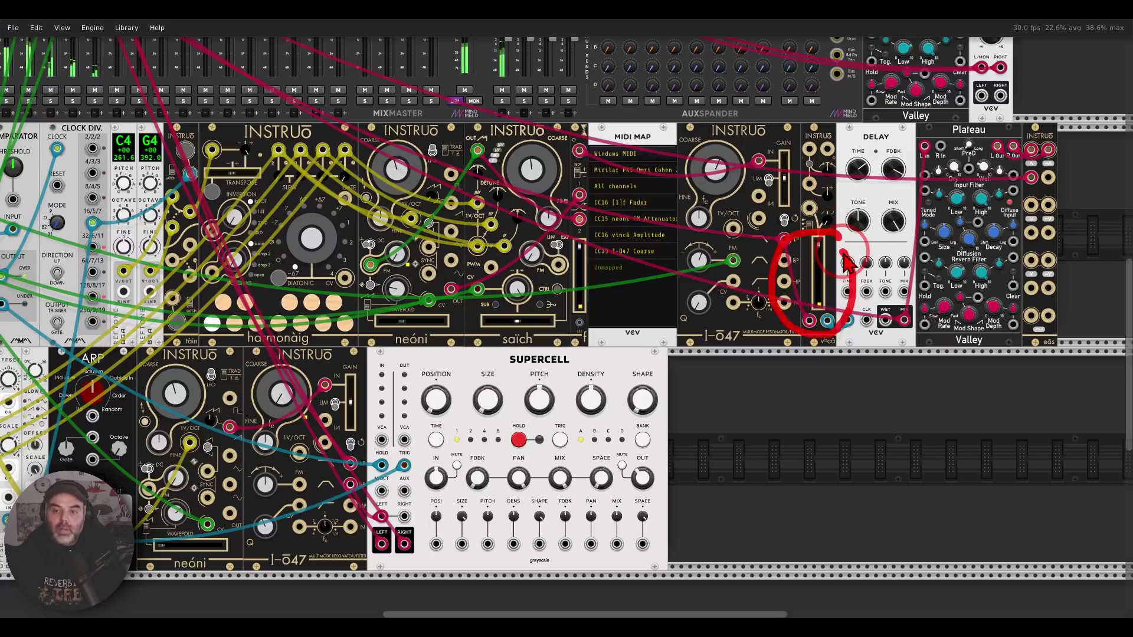
key("Escape")
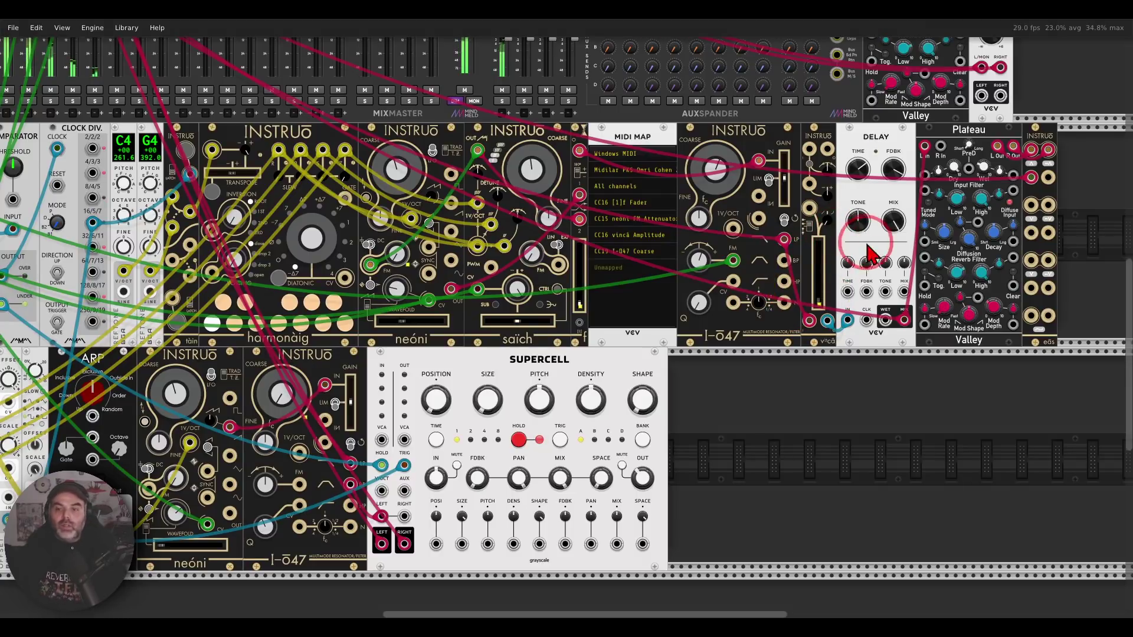
Trace the Plateau's outputs into the top jacks of the narrow INSTRUō module beside it.
scroll(984, 172, "right", 3)
mouse_move(1015, 142)
left_mouse_down()
mouse_move(945, 144)
mouse_move(955, 169)
mouse_move(986, 172)
mouse_move(997, 149)
left_mouse_up()
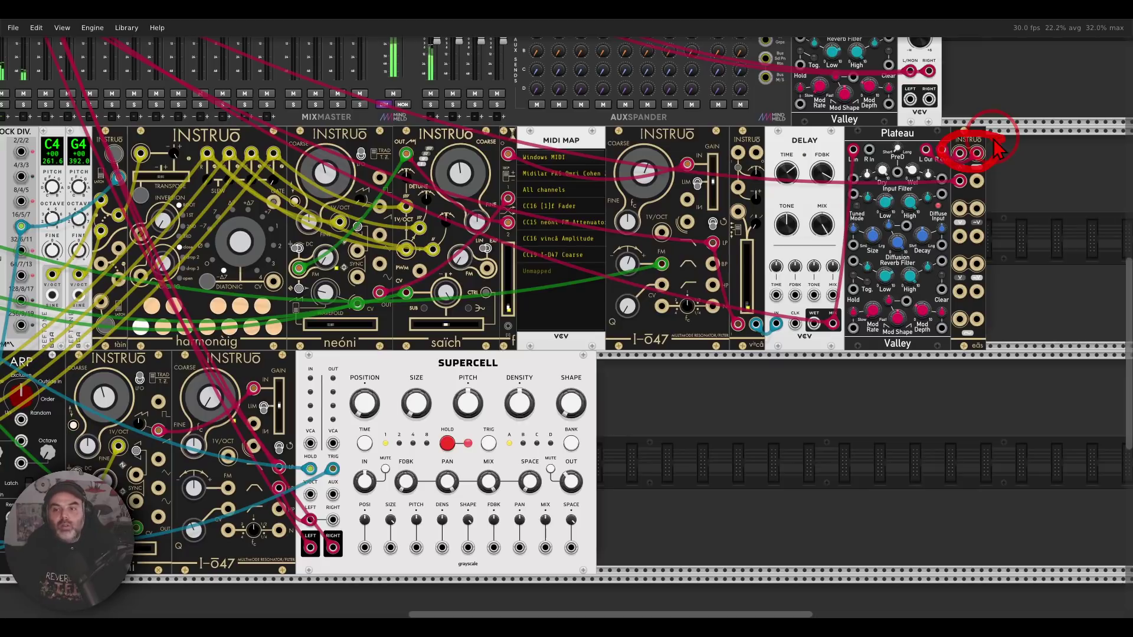
key("Escape")
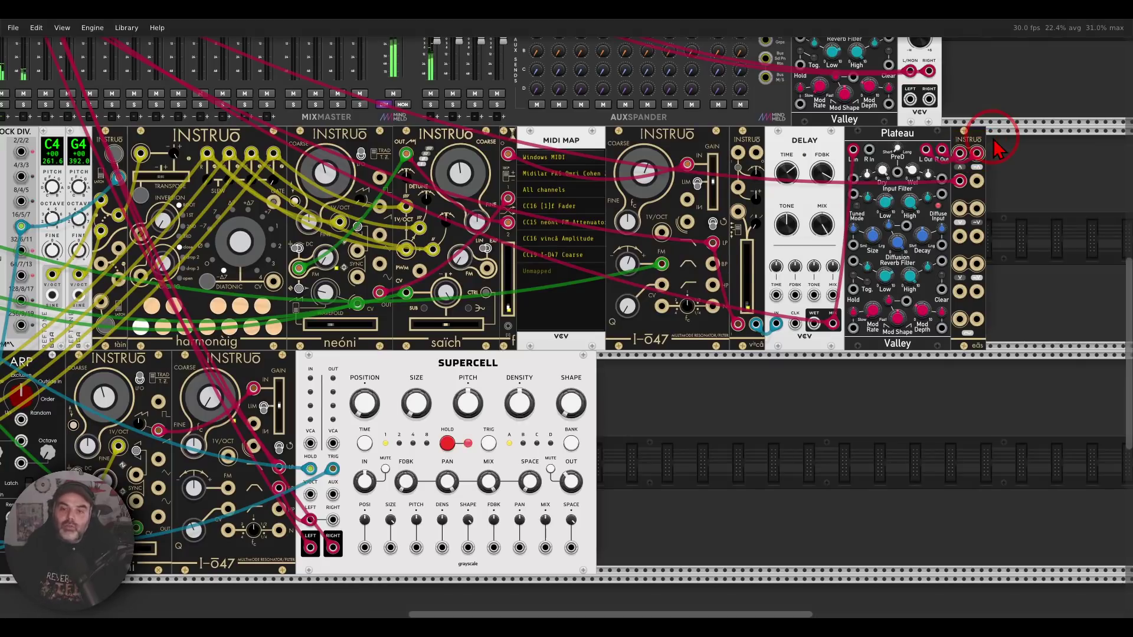
Trace the lower voice from the Merge and ARP modules through the lower neóni into its I-ō47.
left_click_drag(544, 338, 653, 340)
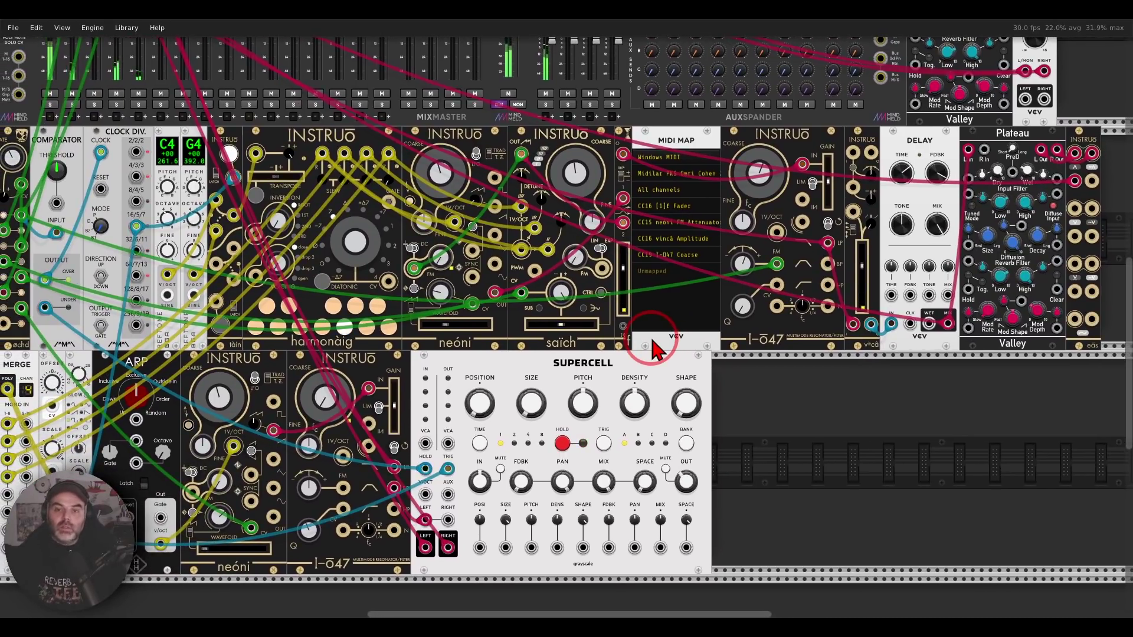
mouse_move(652, 341)
left_mouse_down()
mouse_move(557, 371)
mouse_move(665, 326)
mouse_move(544, 99)
mouse_move(439, 105)
mouse_move(520, 127)
mouse_move(407, 195)
mouse_move(88, 334)
mouse_move(159, 402)
mouse_move(204, 386)
mouse_move(183, 436)
left_mouse_up()
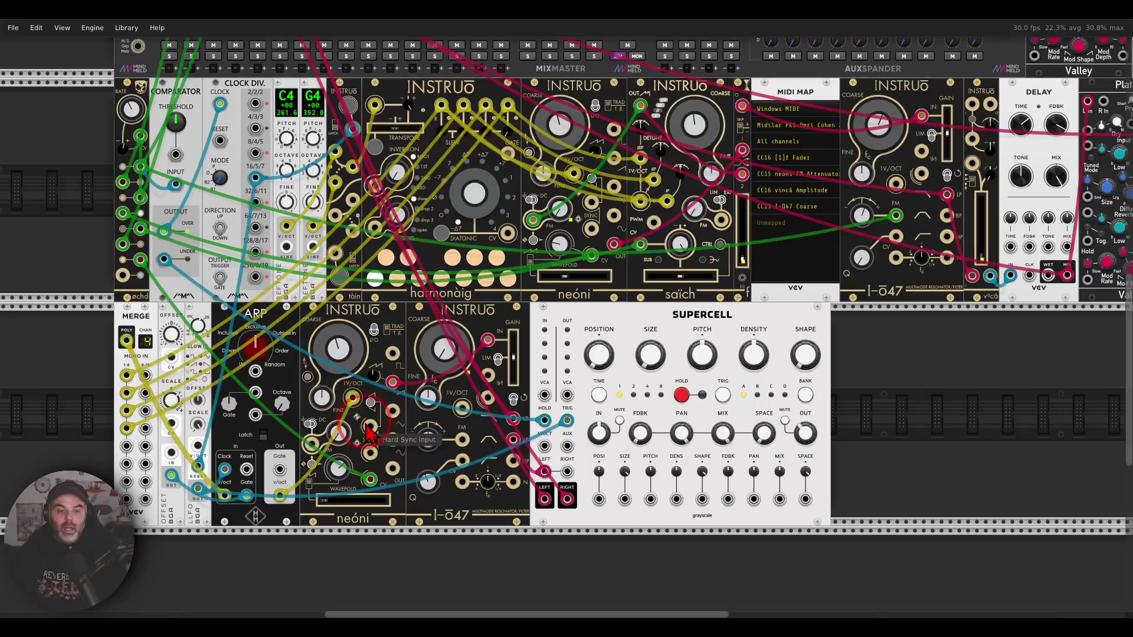
mouse_move(366, 448)
left_mouse_down()
mouse_move(353, 493)
mouse_move(380, 463)
mouse_move(383, 393)
mouse_move(394, 416)
mouse_move(469, 358)
mouse_move(459, 398)
left_mouse_up()
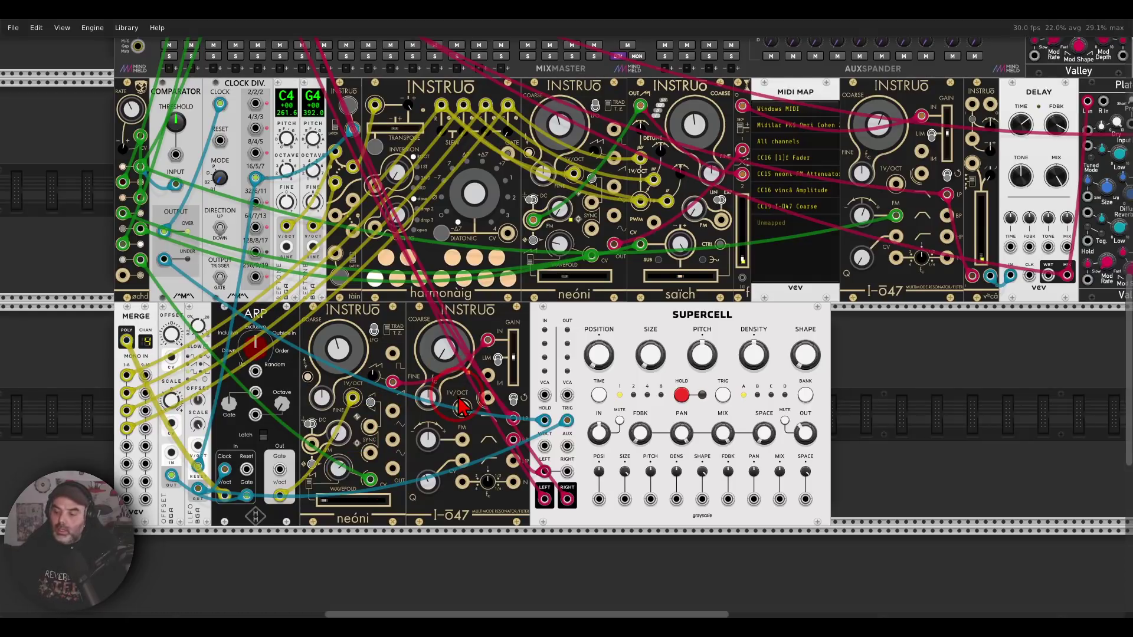
Examine the Supercell's hold section and how the lower I-ō47 feeds the module.
mouse_move(692, 362)
left_mouse_down()
mouse_move(732, 378)
mouse_move(699, 399)
left_mouse_up()
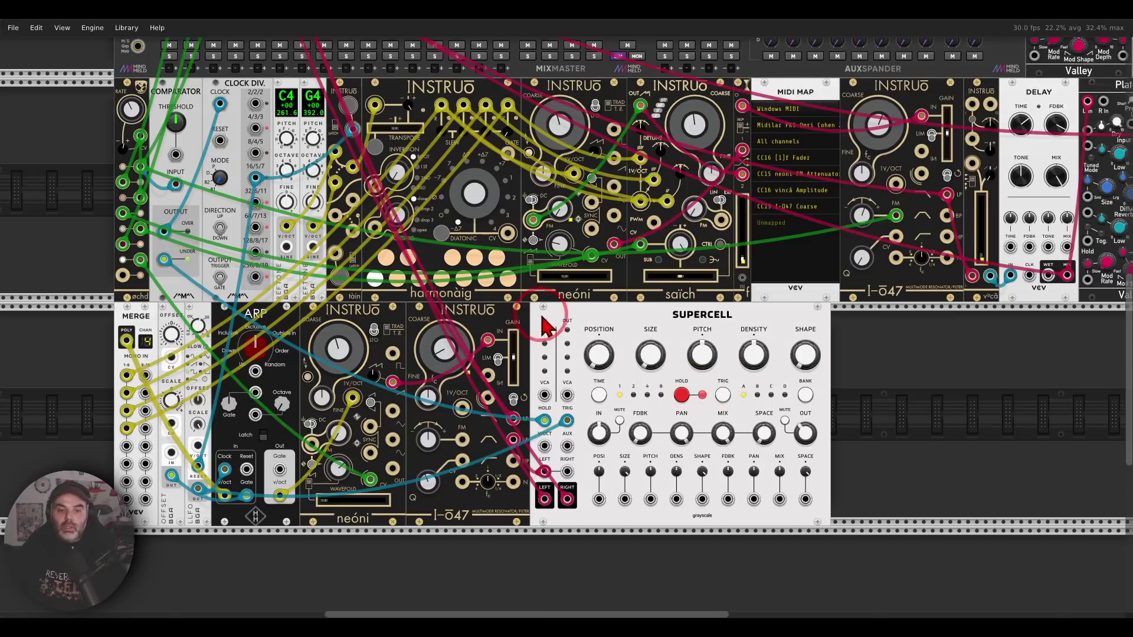
mouse_move(498, 319)
left_mouse_down()
mouse_move(392, 380)
mouse_move(491, 364)
mouse_move(512, 324)
left_mouse_up()
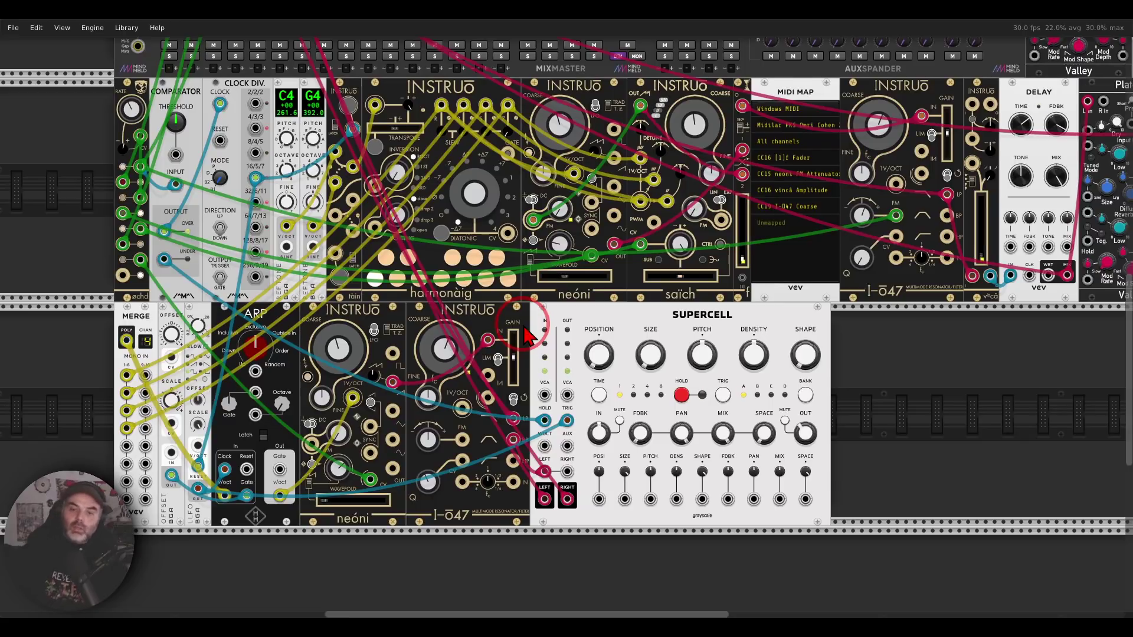
left_click_drag(604, 331, 520, 298)
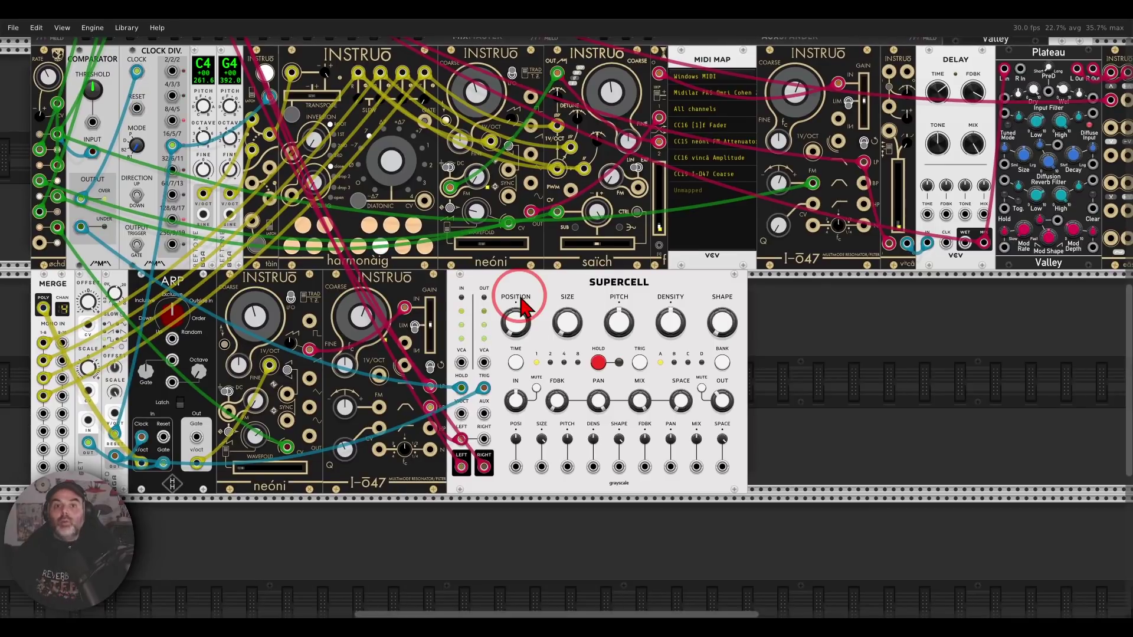